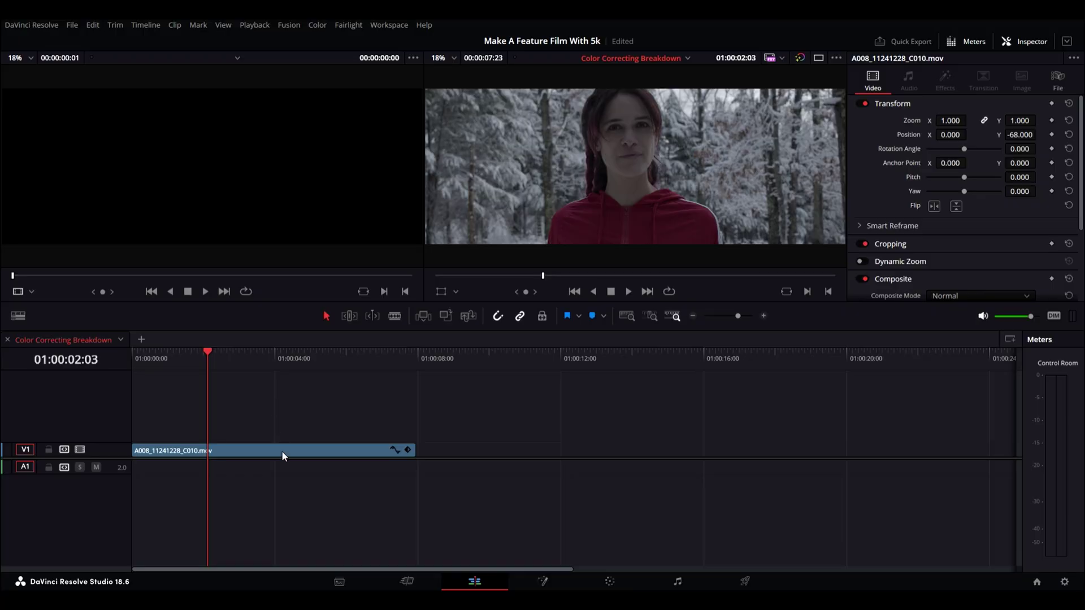
Open the forest clip for grading on the Color page, check the project's color management settings, and place its node close to the output
click(283, 456)
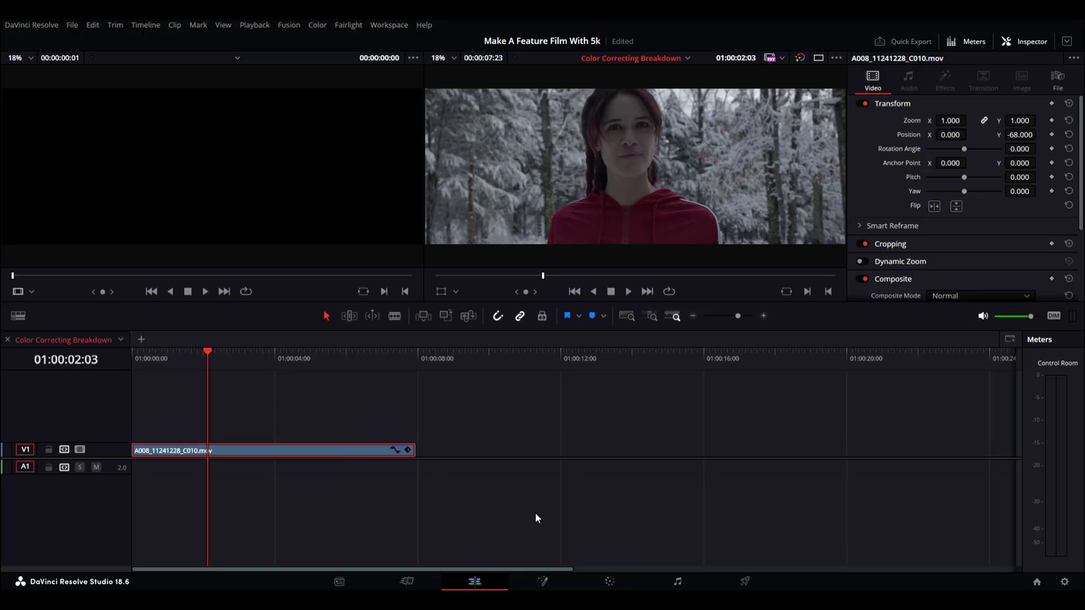
click(610, 583)
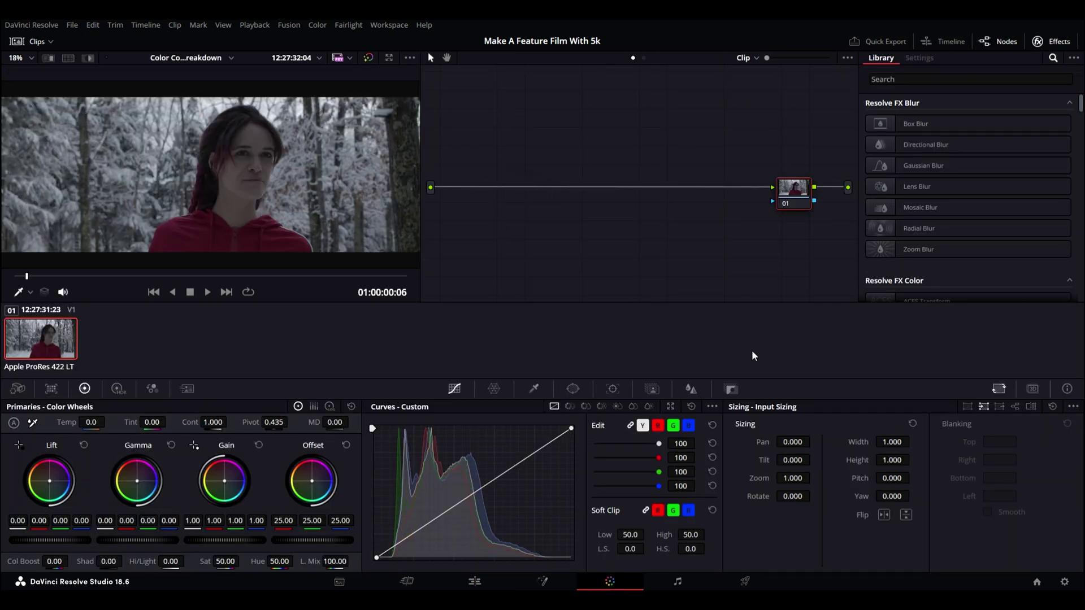
click(1063, 582)
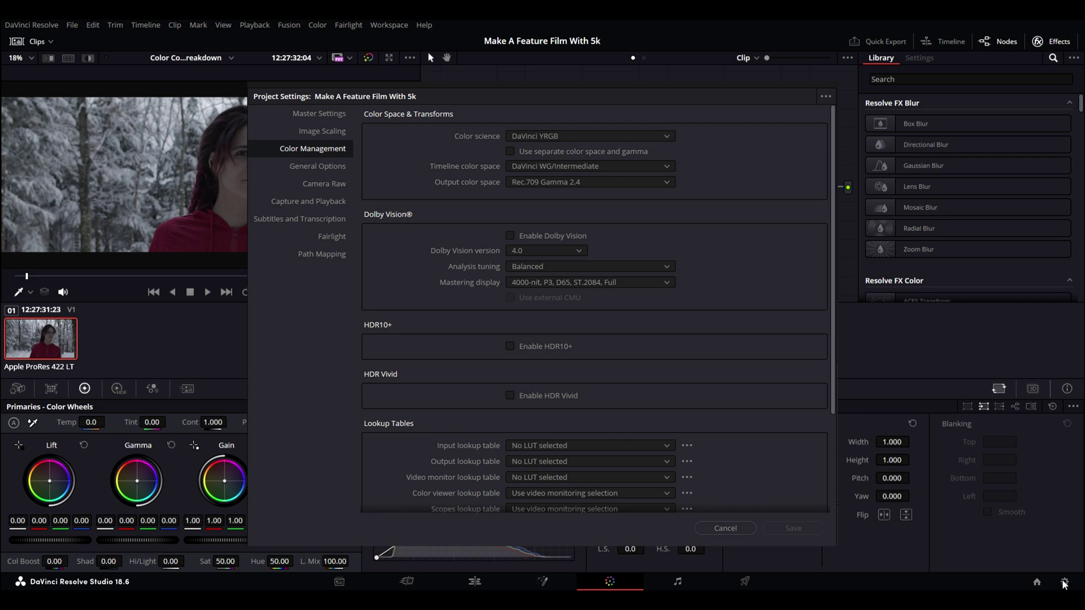
drag(656, 210, 814, 205)
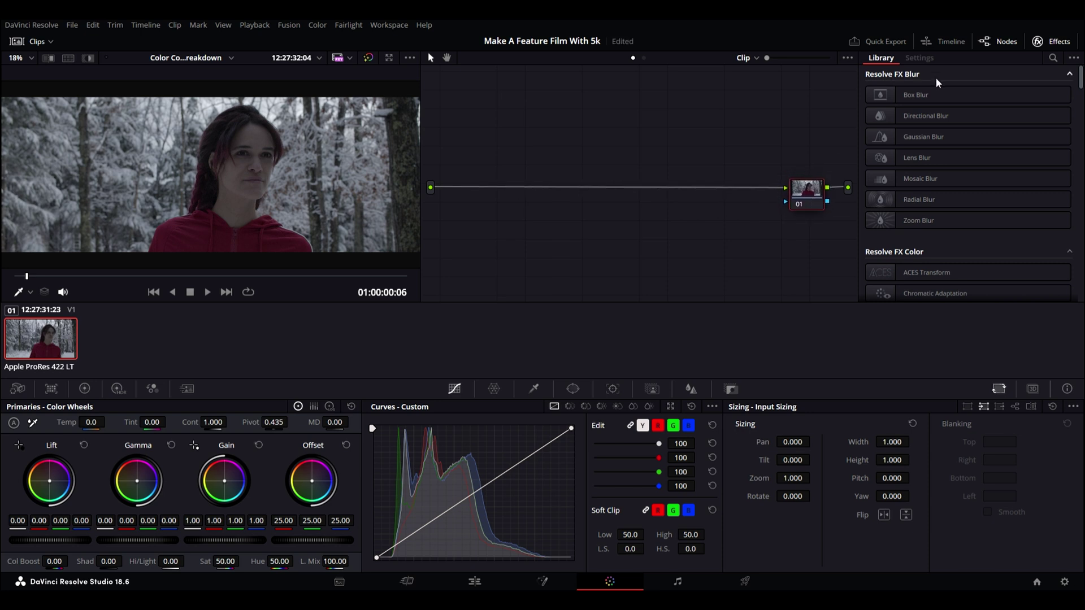
Search the effects library for "color" and apply the Color Space Transform effect to node 01
click(1053, 58)
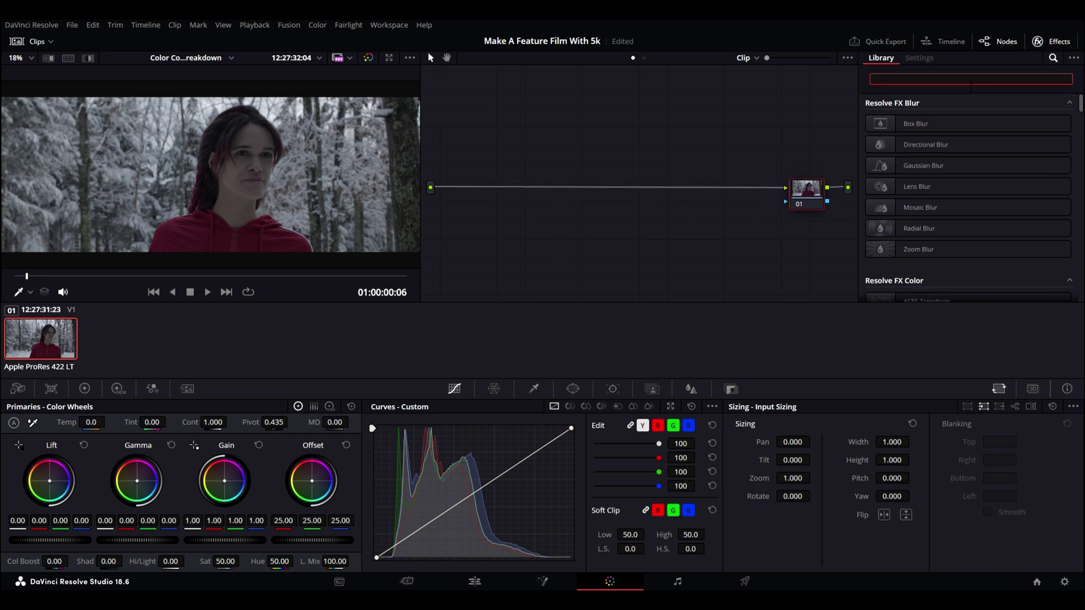
text(color)
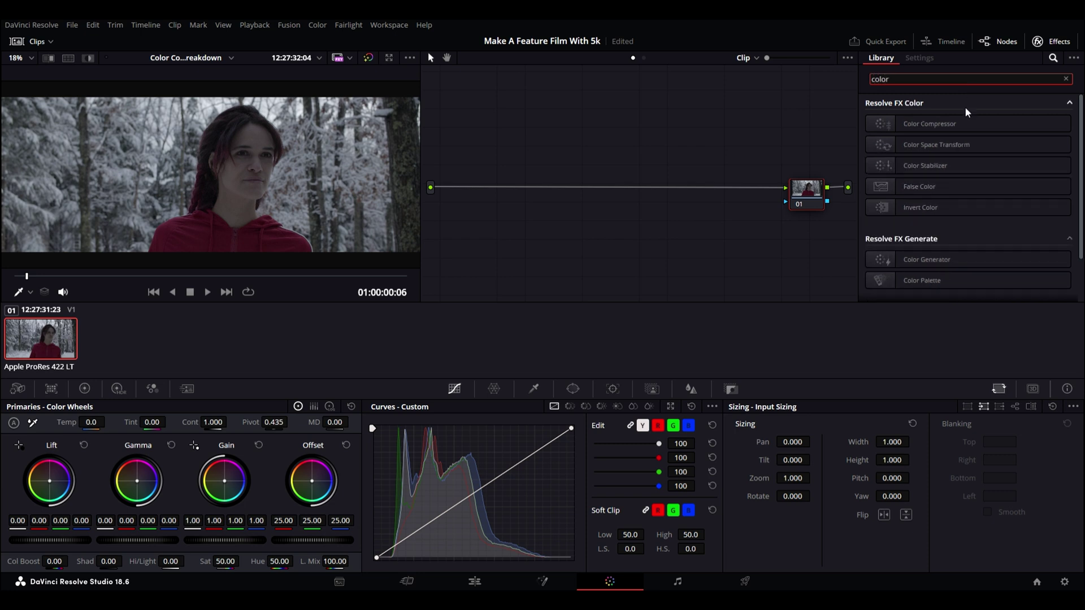
drag(964, 147, 812, 198)
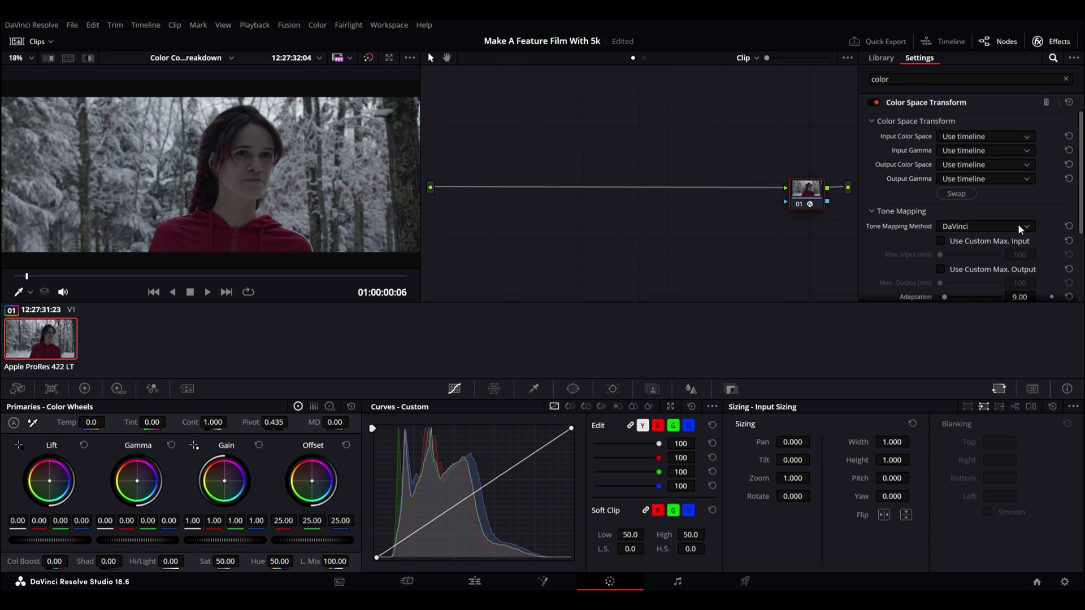
Set the Color Space Transform input to Blackmagic Gen 4/5 with Blackmagic Film Gen 5 gamma, and the output to Rec.709 with Gamma 2.4
click(1023, 253)
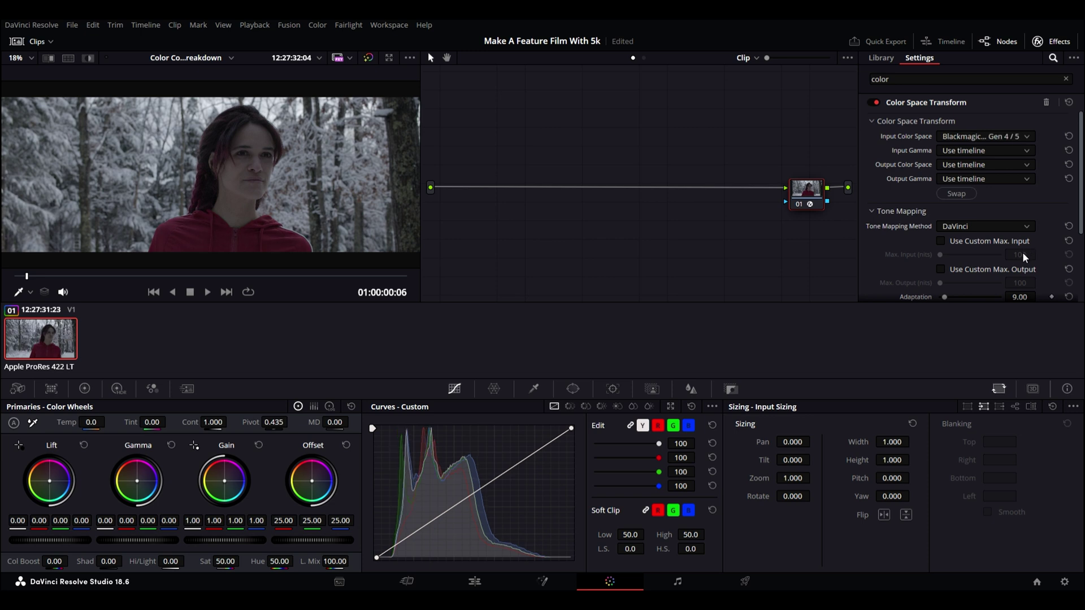
click(1033, 201)
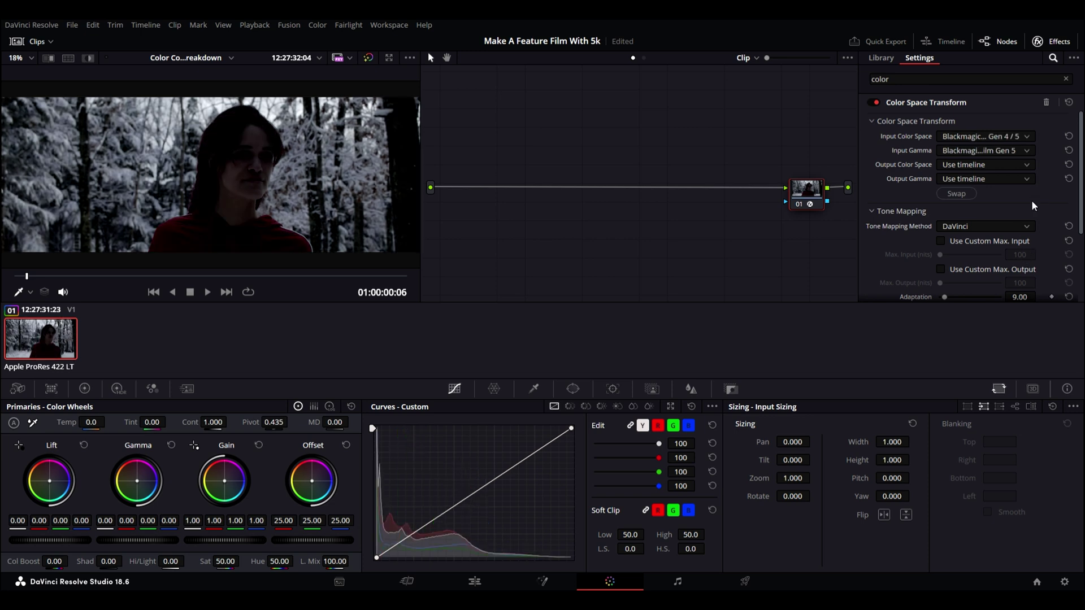
click(1030, 163)
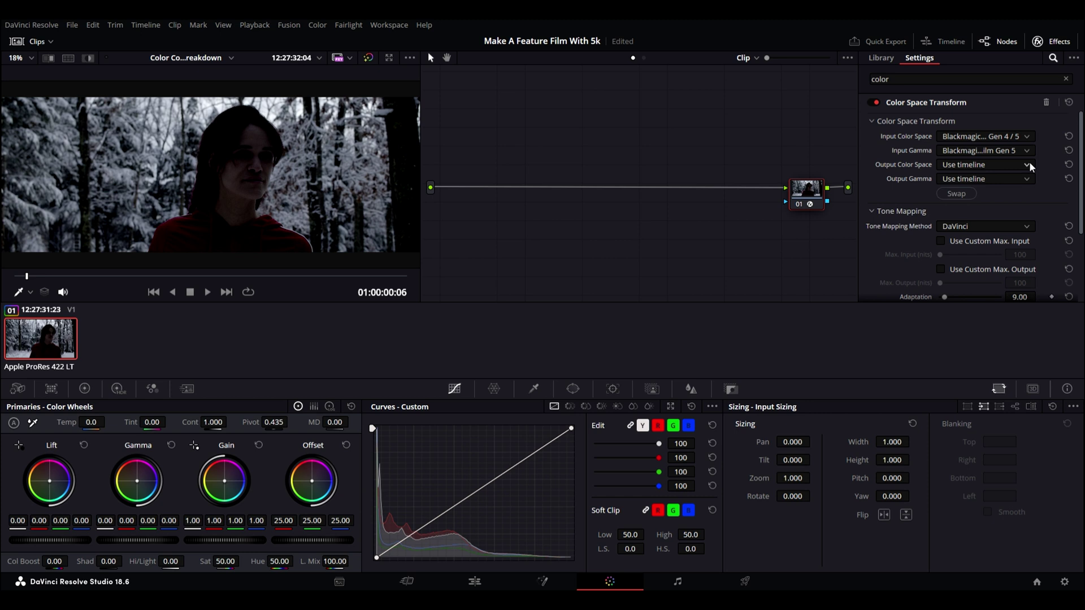
click(999, 242)
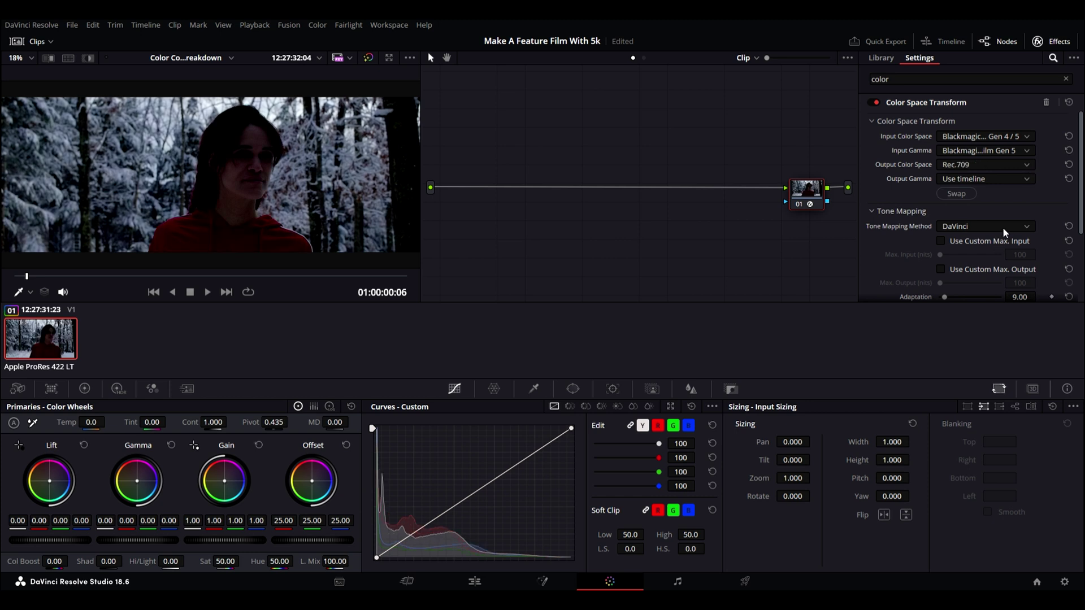
click(992, 252)
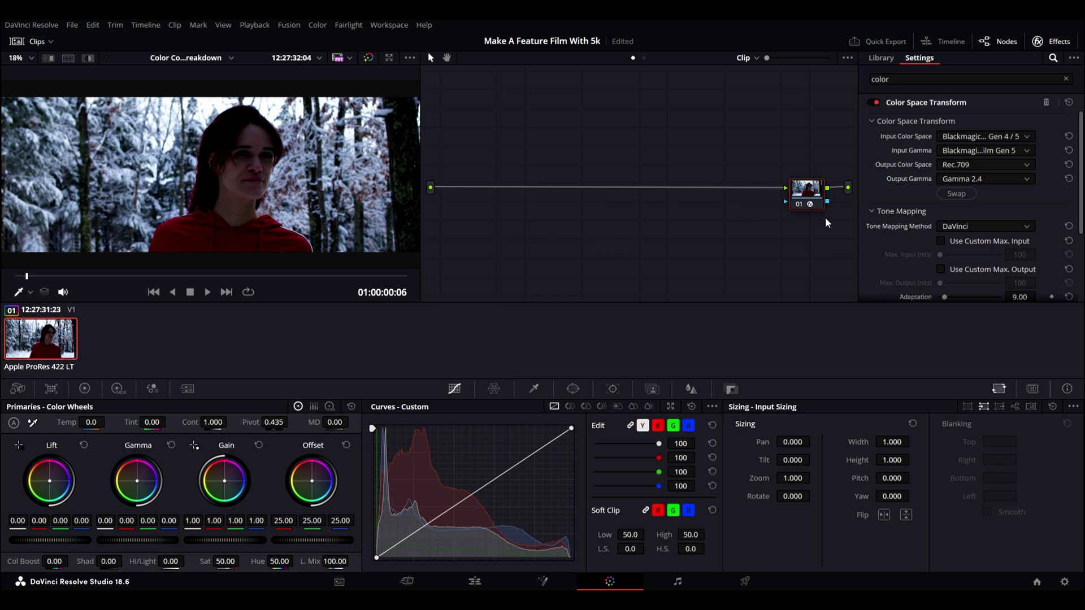
Label the transform node "Color Space Transform" and add a serial node before it labelled "Offset"
text(Color Space Transform)
key(Return)
drag(807, 206, 741, 182)
key(shift+s)
text(o)
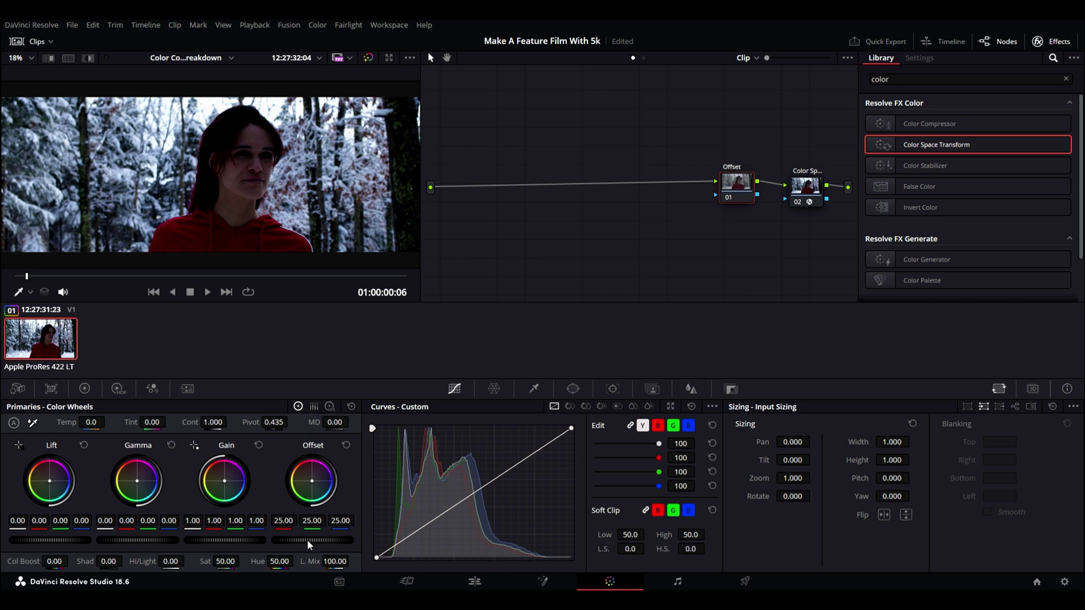
Raise the Offset node's primaries offset to about 30.20 and place the node near the source input
click(118, 388)
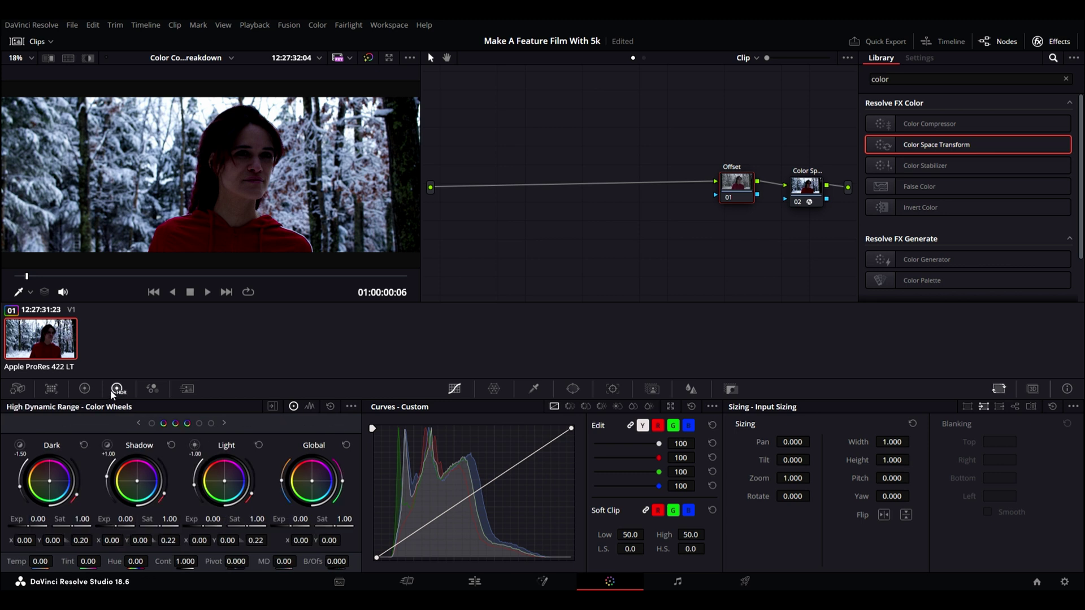
click(85, 389)
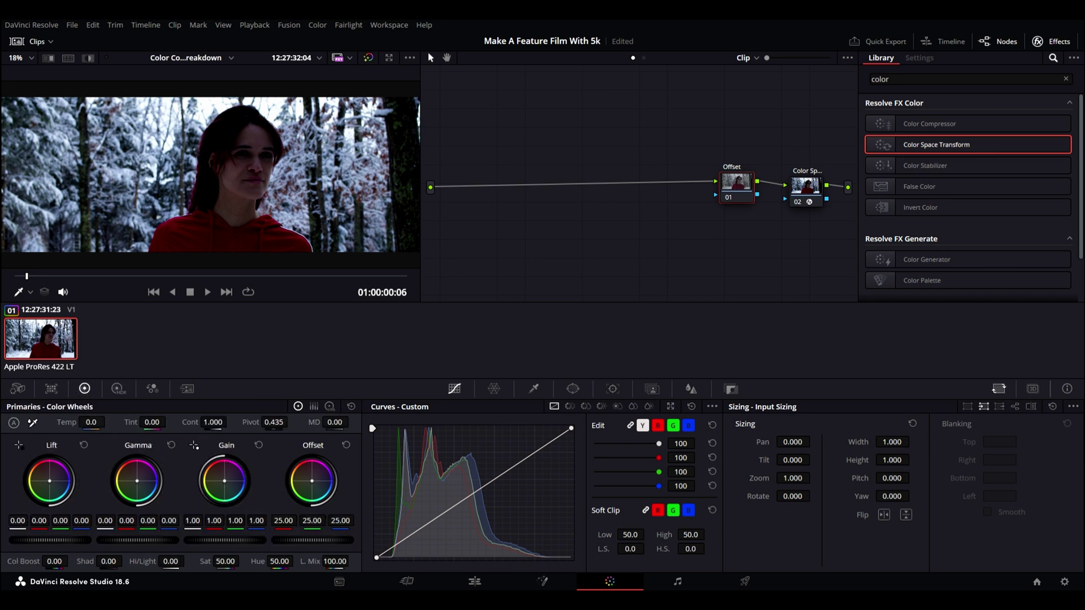
mouse_move(310, 540)
mouse_down()
mouse_move(289, 541)
mouse_move(322, 540)
mouse_up()
drag(740, 193, 489, 199)
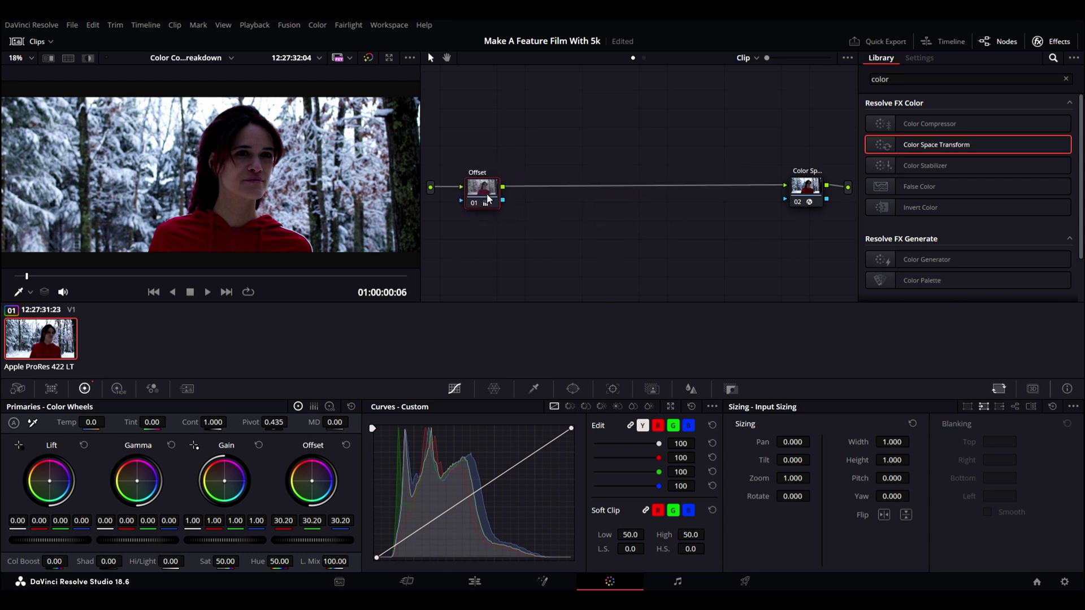
Add a serial node after the Offset node and label it "White Balance"
key(alt+s)
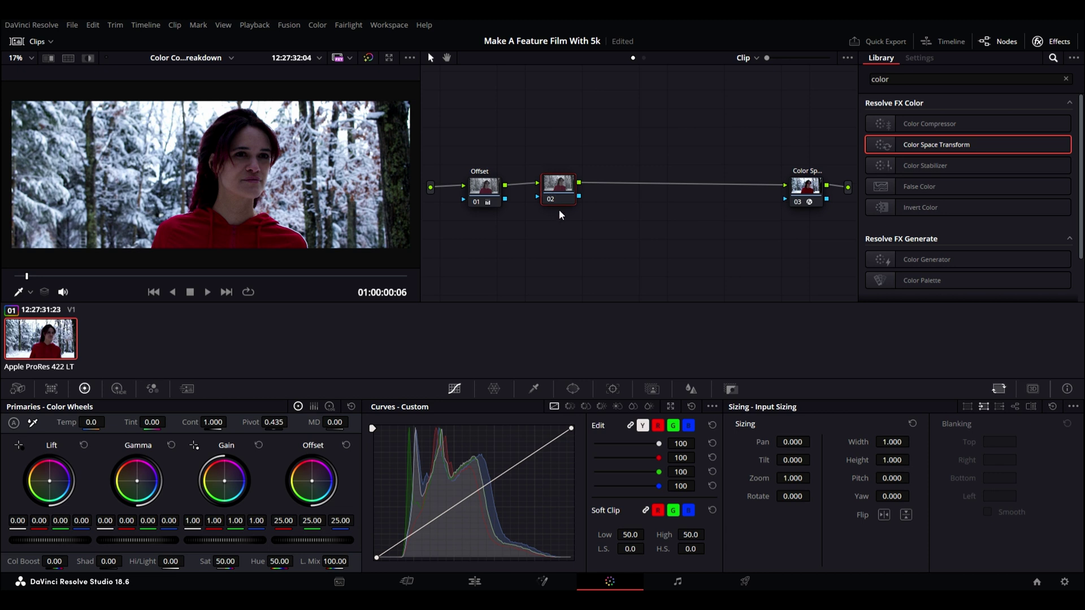
text(White Balance)
key(Return)
Correct the white balance by sampling the image, using temp 276.0 and tint 1.54, compare with the node off and on, and move it beside Offset
click(32, 425)
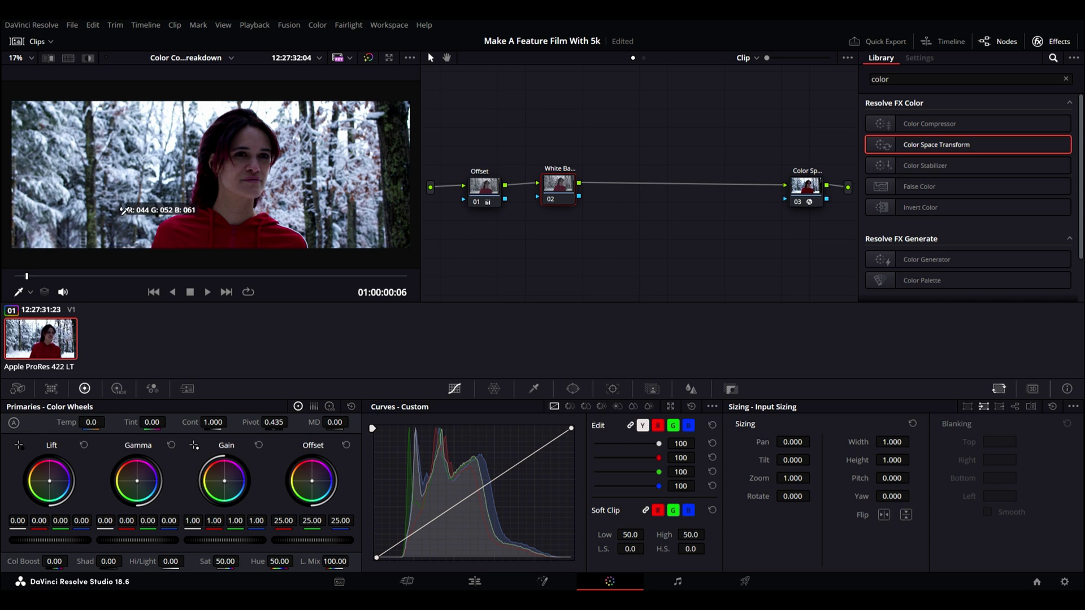
scroll(181, 119, up, 4)
scroll(221, 207, up, 3)
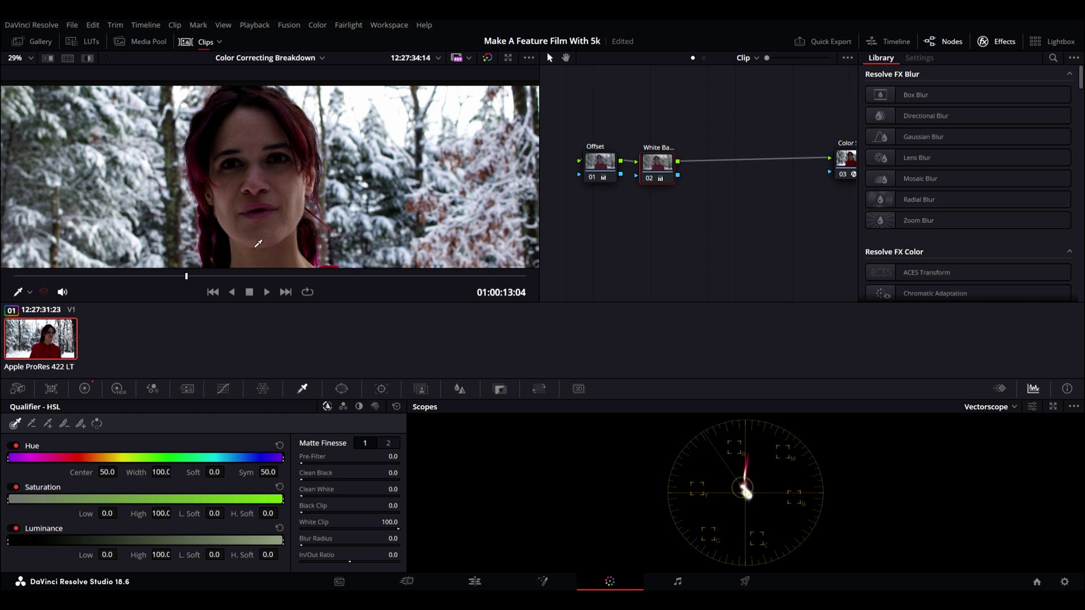
key(ctrl+s)
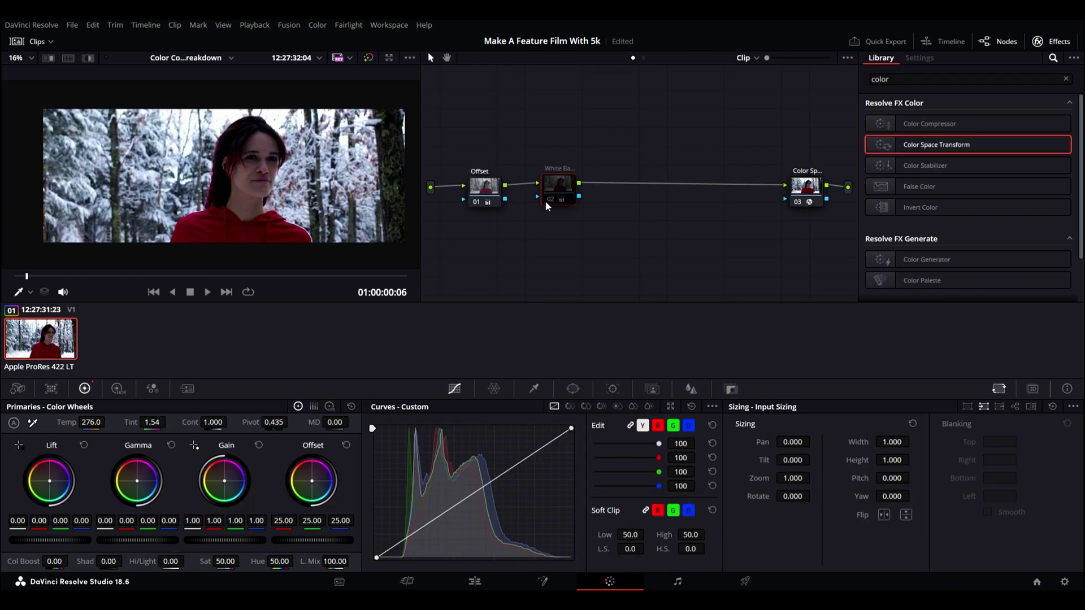
click(546, 201)
drag(564, 186, 554, 189)
Add a serial node after the White Balance node and label it "Mask"
key(alt+s)
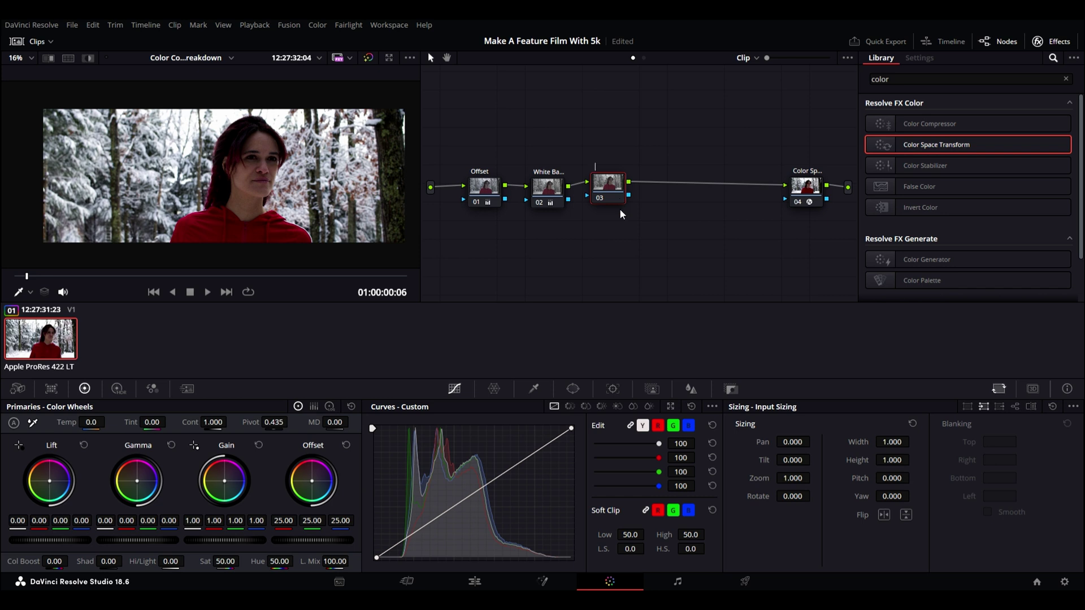
text(Mask)
key(Return)
At the clip's first frame, add a circular window around the woman, shaped into a tall oval of size about 57.88, aspect 30.05, softness 11.11
click(570, 387)
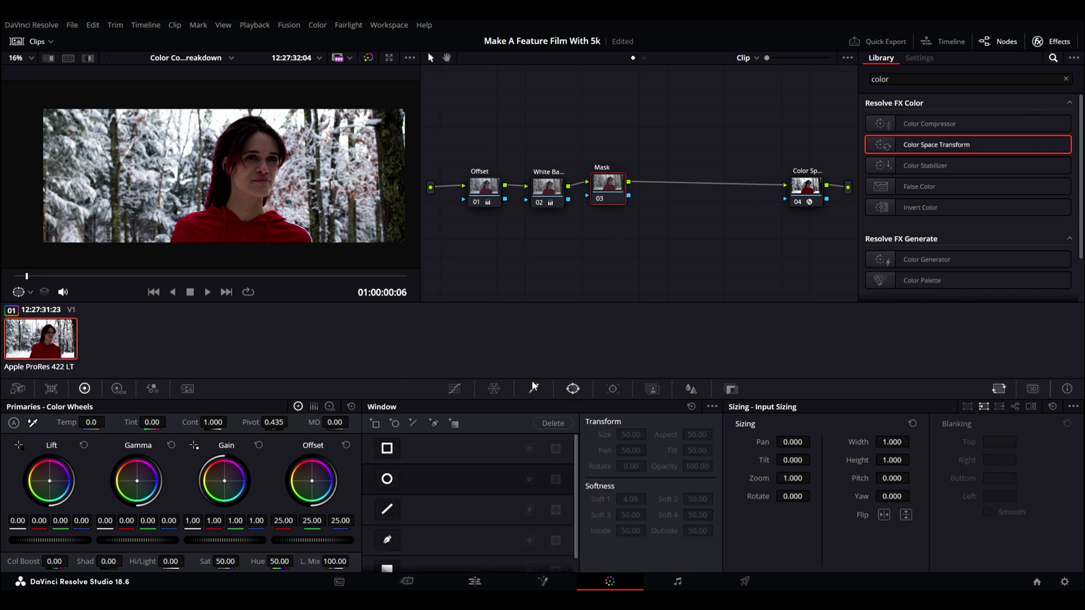
click(387, 480)
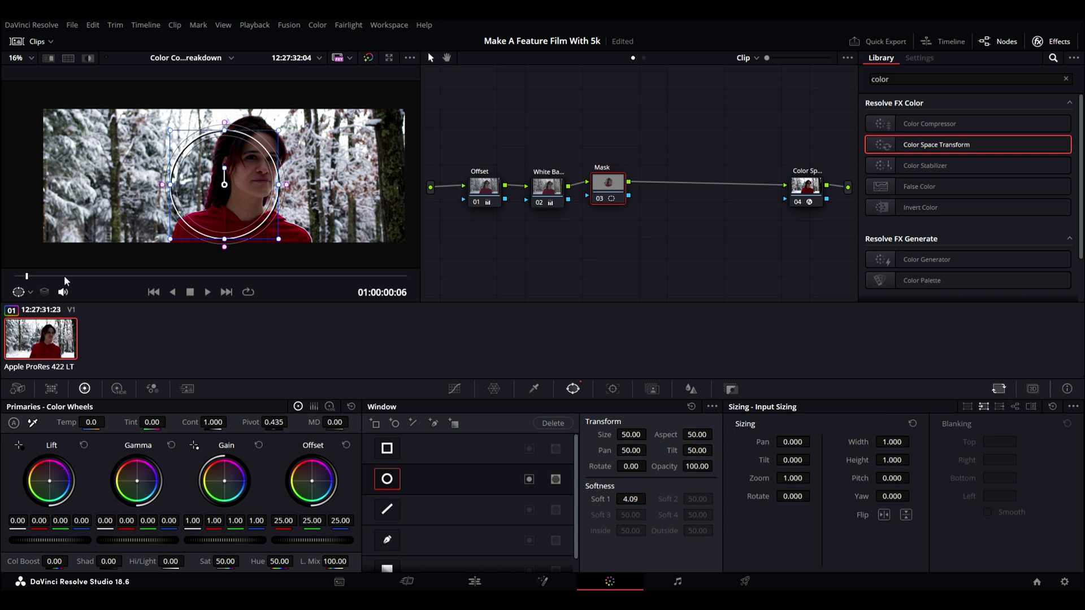
drag(65, 276, 7, 286)
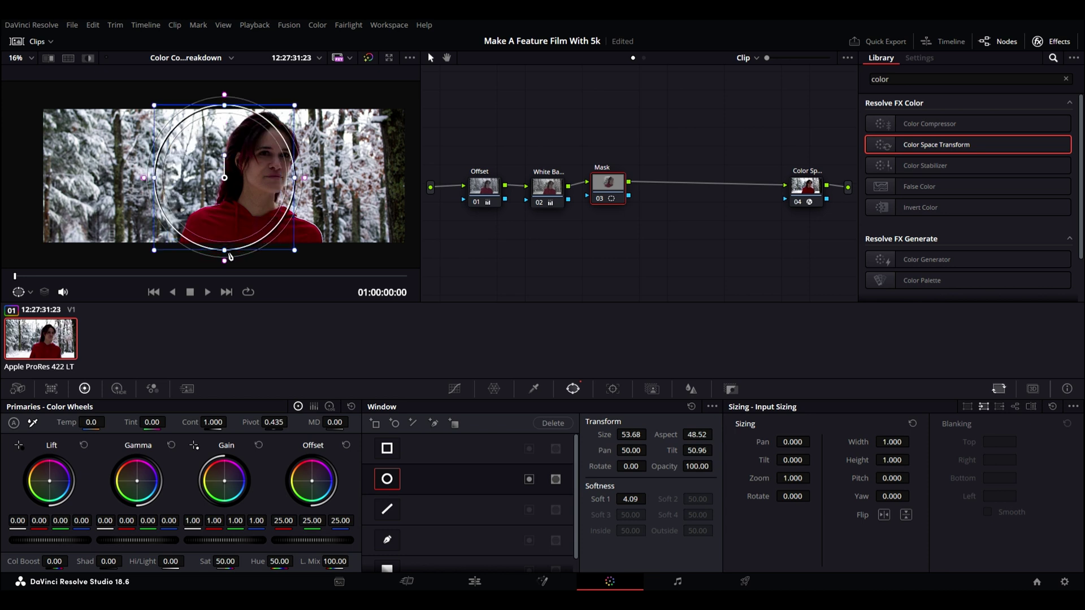
drag(224, 251, 225, 265)
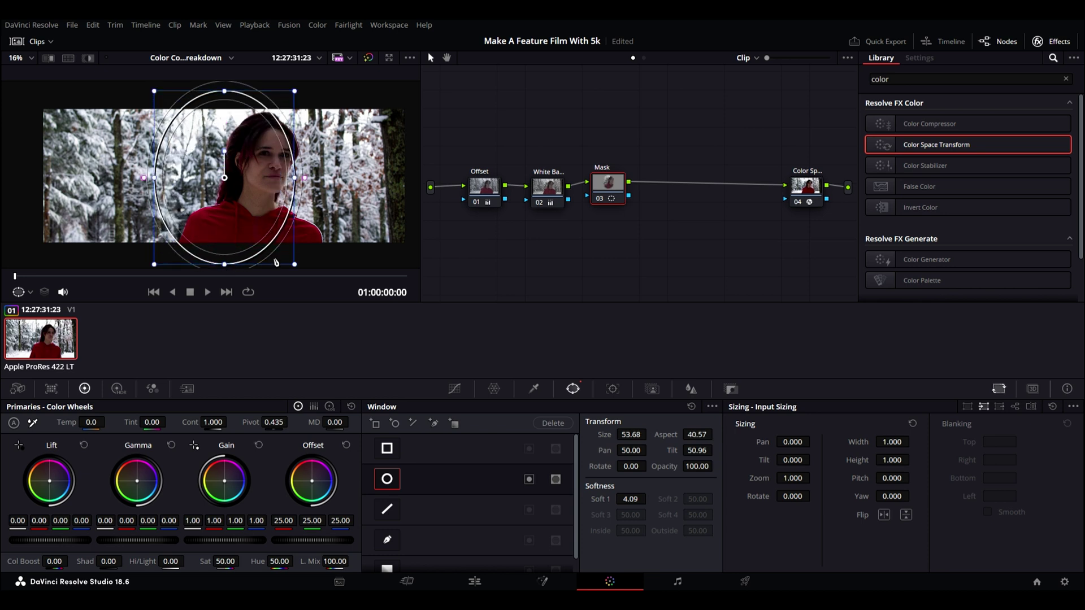
mouse_move(305, 178)
mouse_down()
mouse_move(324, 181)
mouse_move(314, 182)
mouse_up()
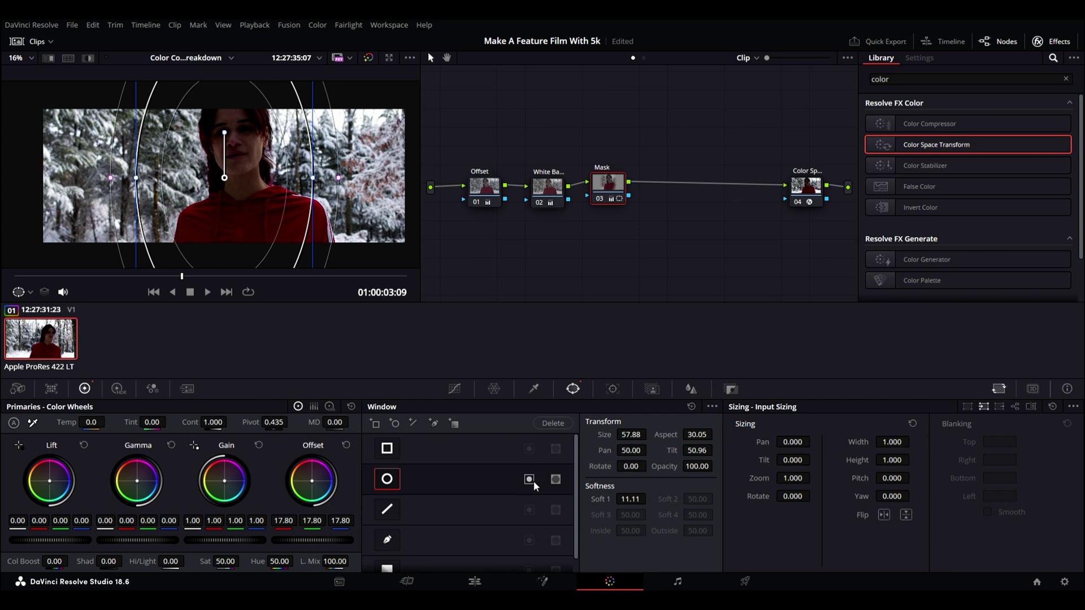
Invert the Mask node's circular window, darken the surroundings to an offset of about 18.55, and compare the image with the node off and on
click(532, 479)
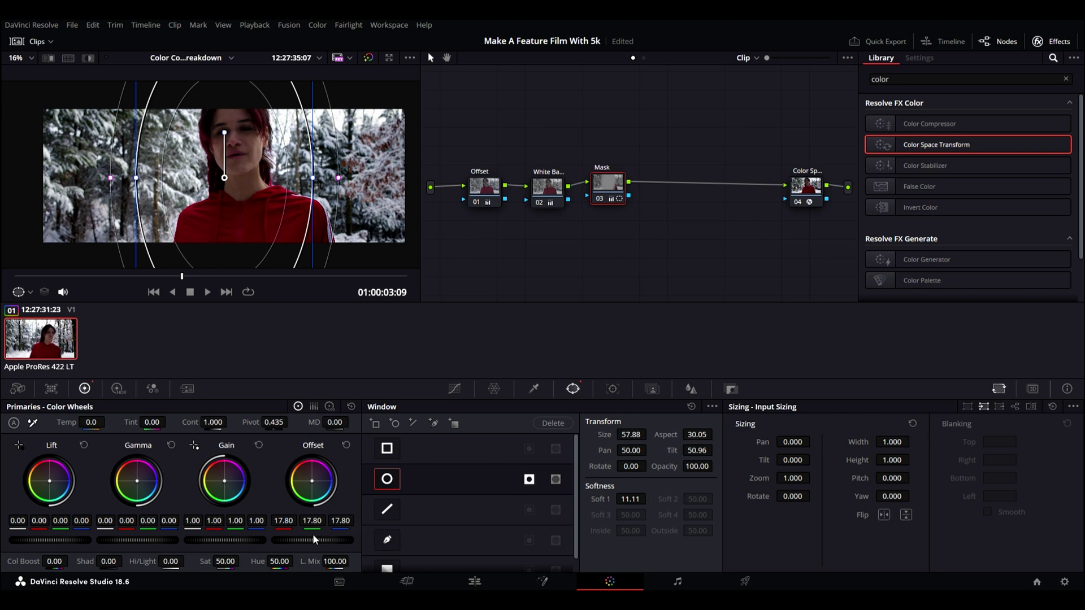
drag(312, 540, 328, 540)
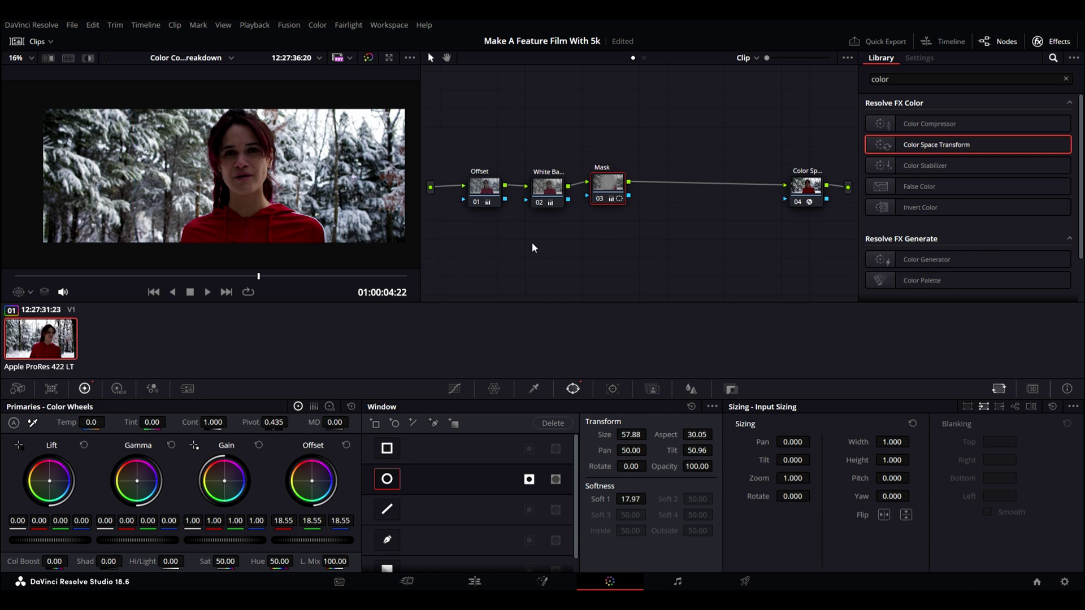
click(600, 200)
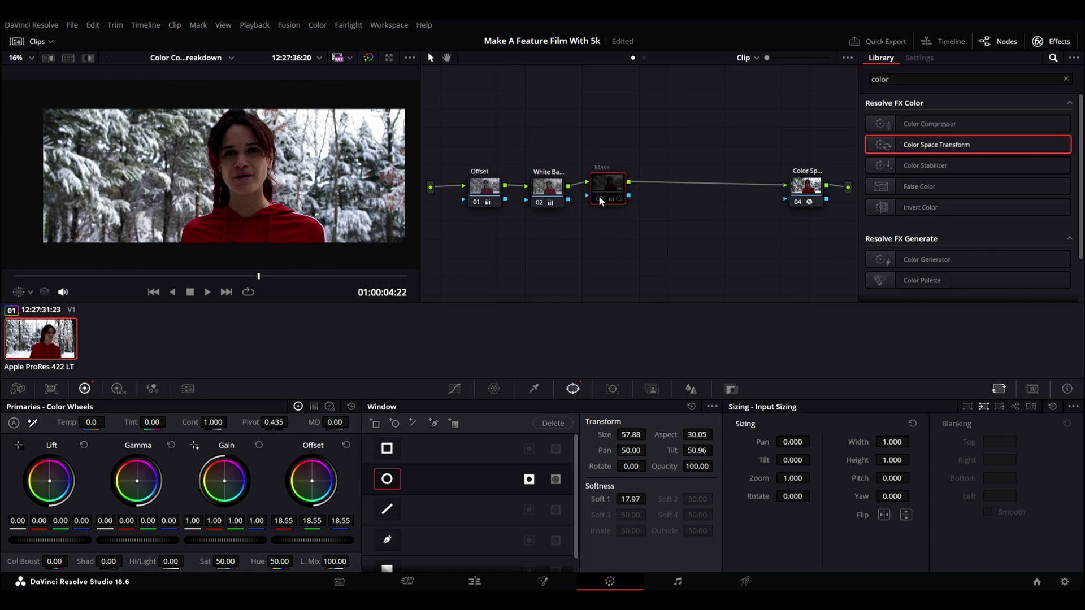
click(600, 199)
click(600, 200)
click(600, 200)
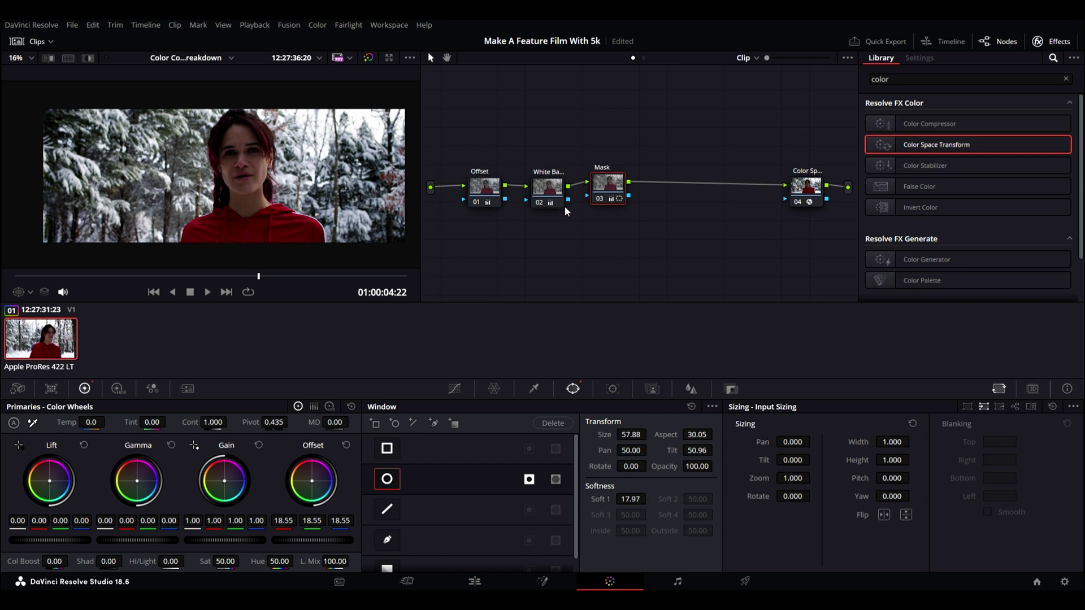
Add an outside node after the Mask node and brighten the masked woman with an offset of about 27.85
drag(263, 279, 47, 300)
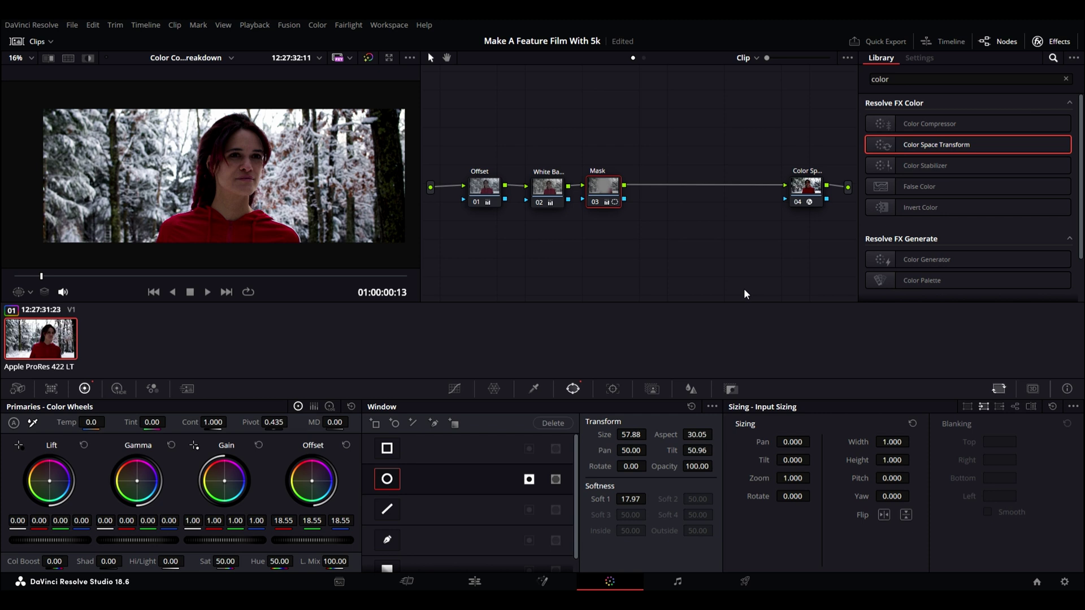
key(alt+s)
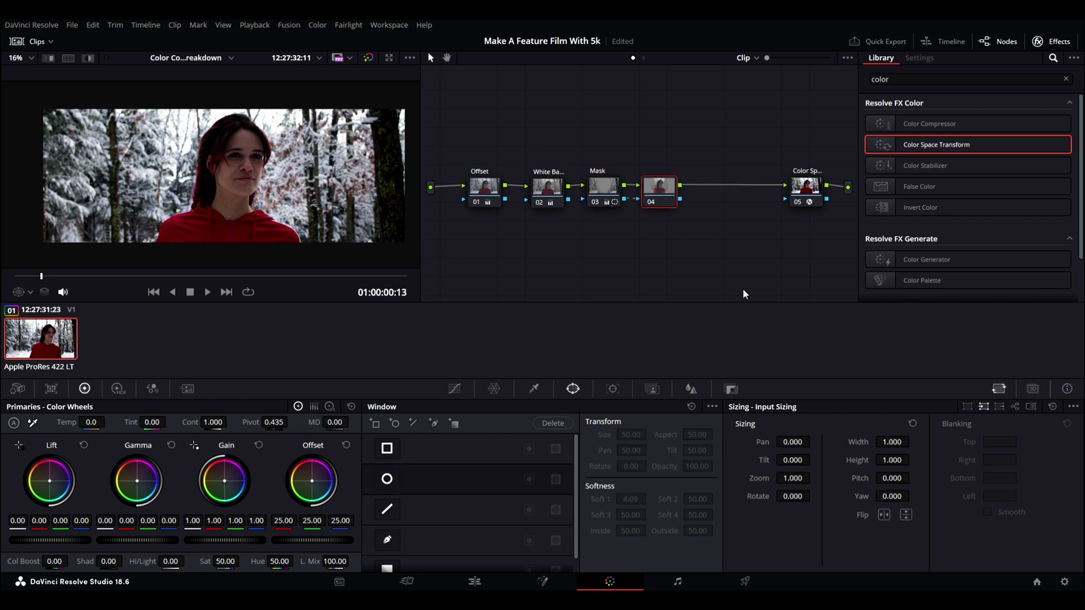
drag(661, 189, 666, 187)
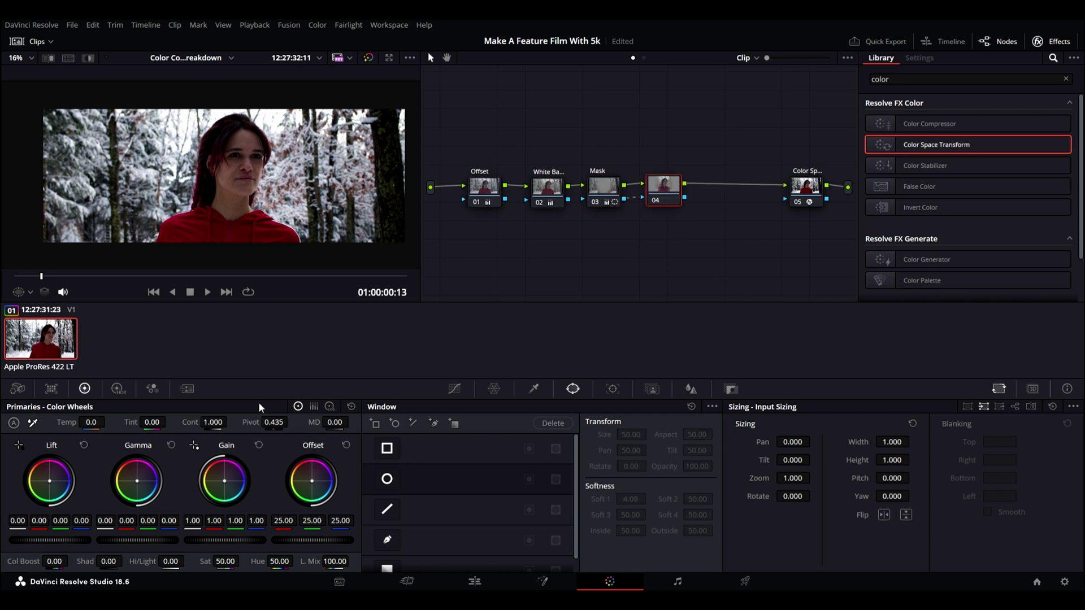
click(118, 389)
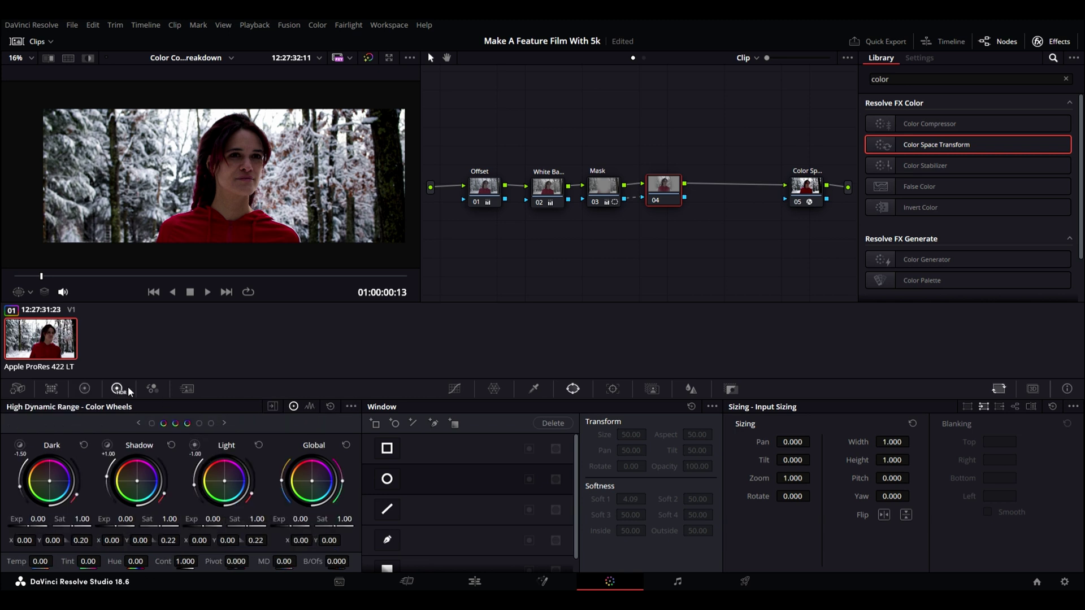
click(84, 390)
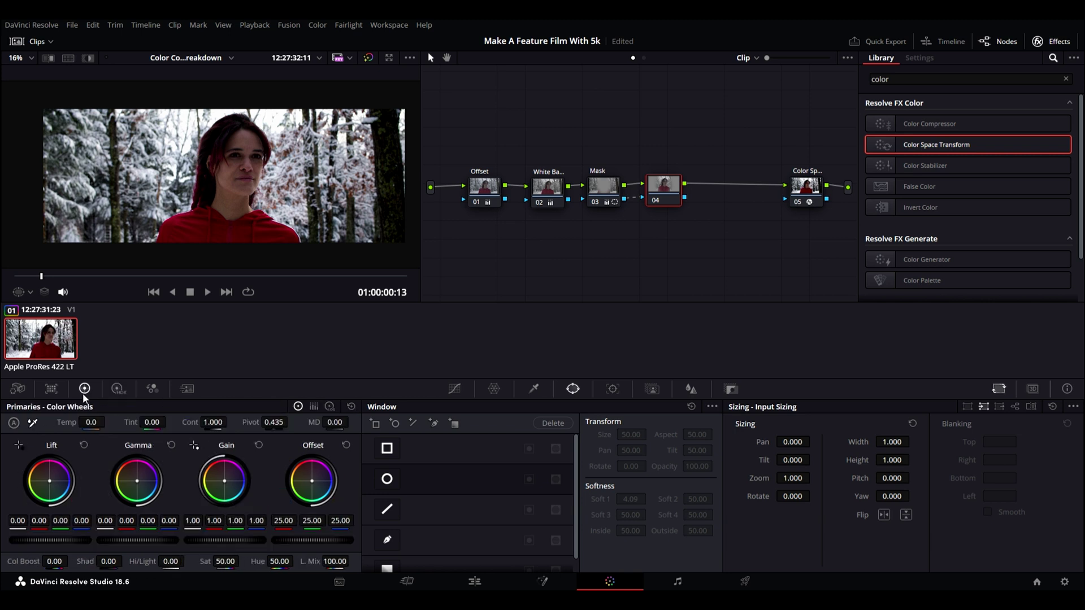
drag(317, 538, 339, 537)
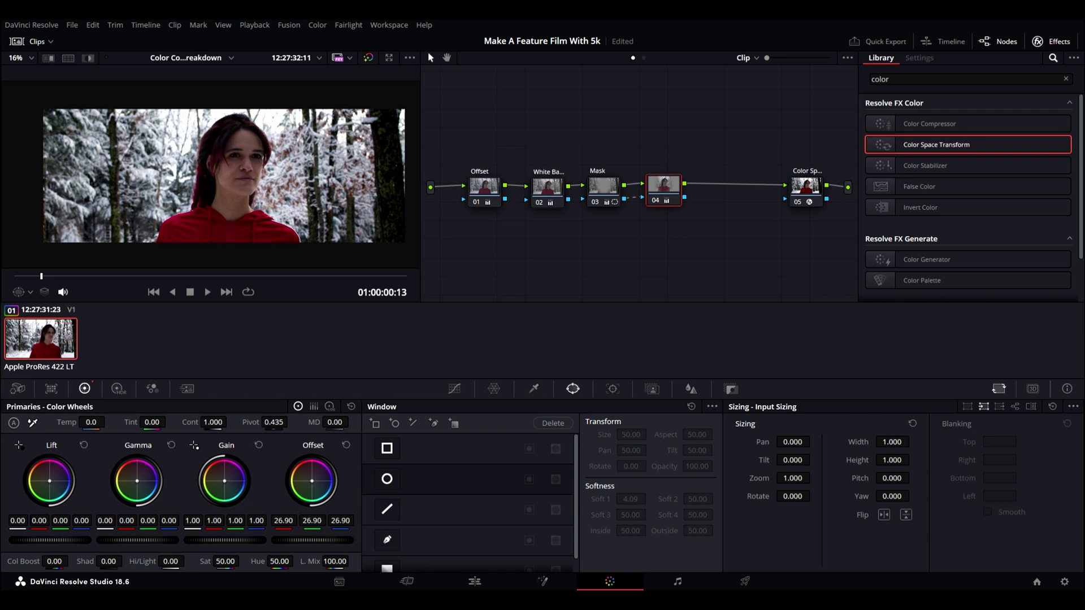
drag(309, 540, 321, 541)
Compare the new outside node off and on, raise its offset to 28.00, and label it "Mask Outside"
drag(222, 275, 136, 293)
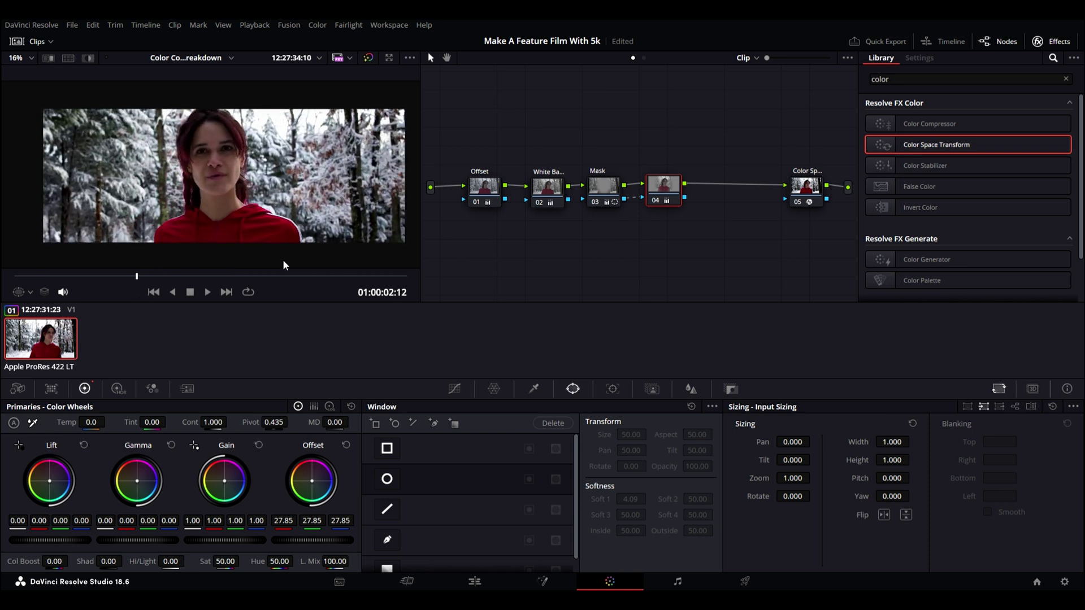
click(656, 198)
click(656, 198)
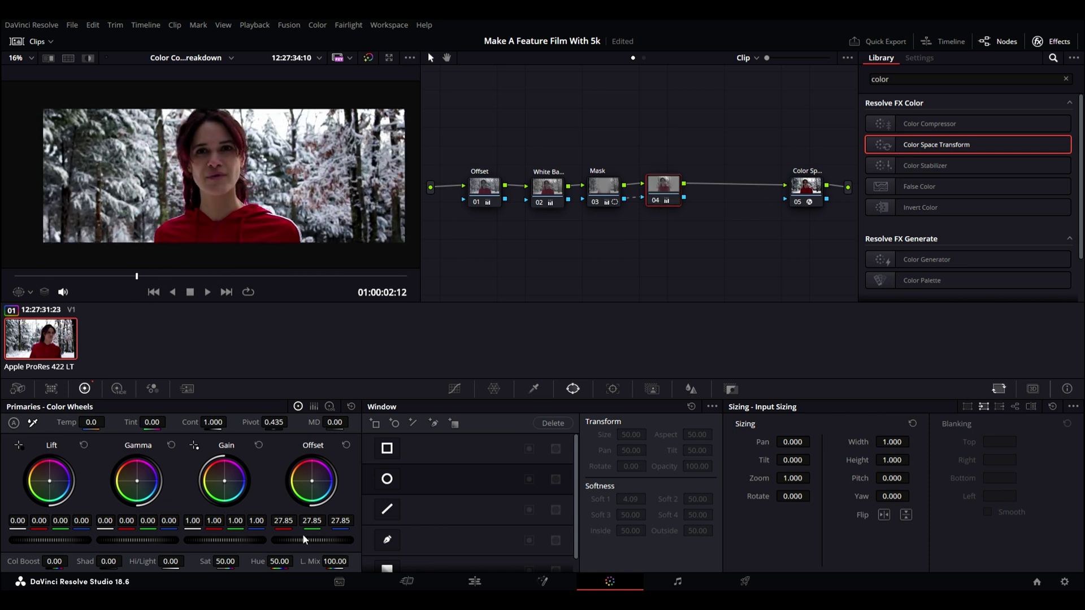
drag(312, 540, 315, 540)
text(Mask Outside)
key(Return)
drag(174, 275, 319, 236)
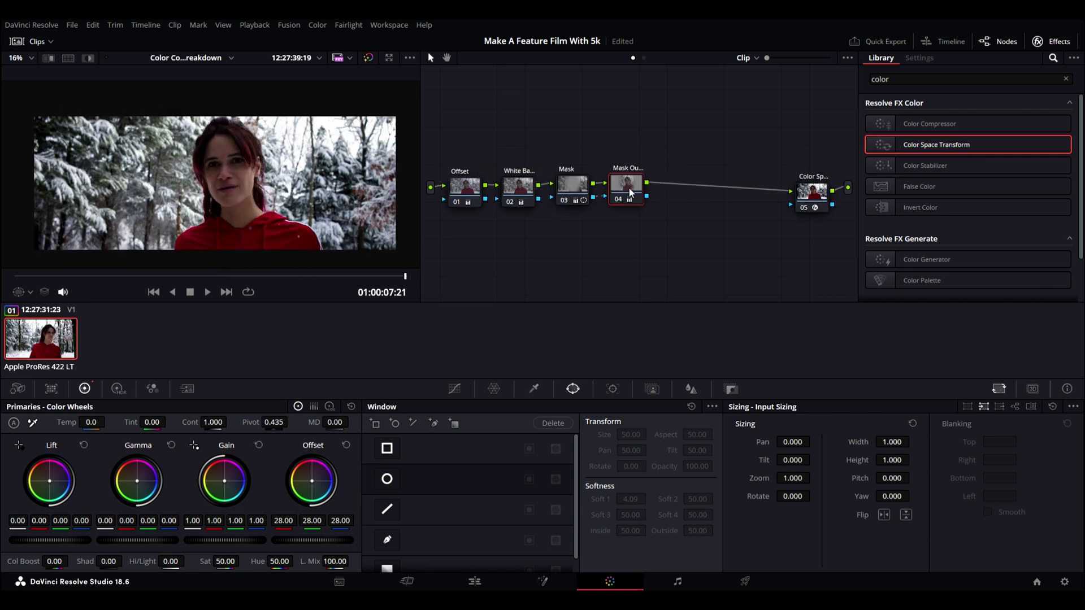
Add a serial color boost node after Mask Outside, set its Color Boost to 10, and compare the image with the node off and on
key(alt+s)
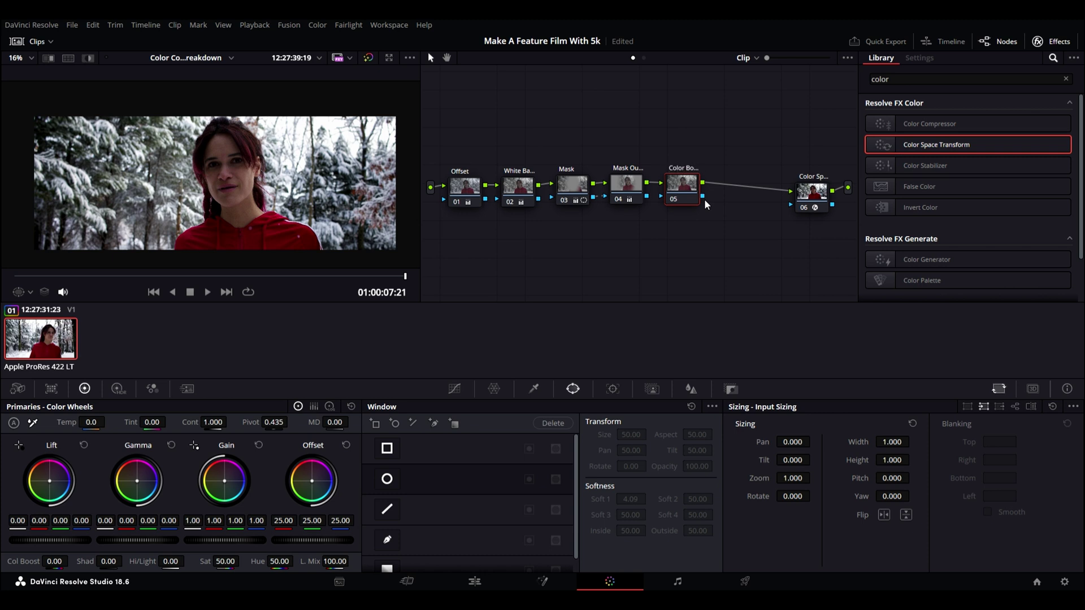
drag(58, 565, 72, 565)
drag(56, 565, 68, 564)
click(54, 561)
text(10)
key(Return)
click(674, 200)
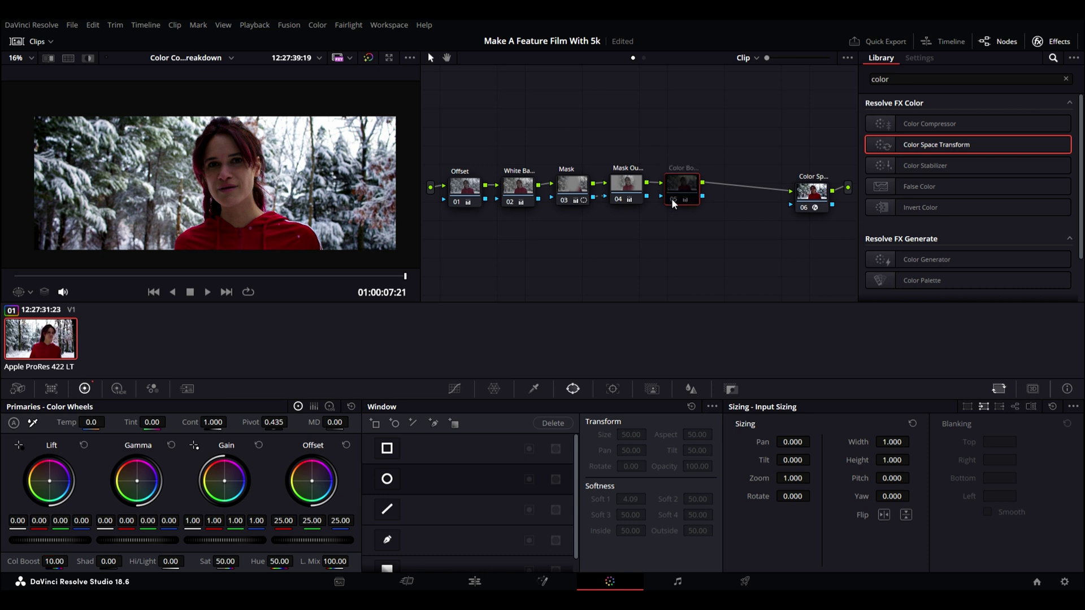
key(ctrl+d)
key(ctrl+d)
key(ctrl+d)
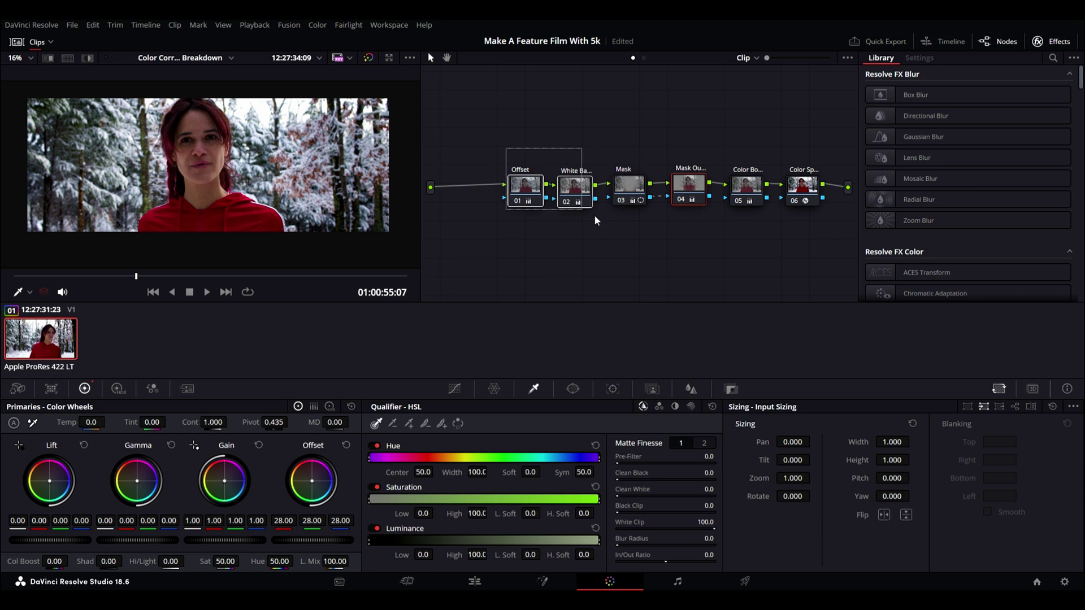
Make room in the node chain and add a serial node labelled "Skin" between Mask Outside and the color boost node
drag(595, 216, 638, 210)
drag(723, 147, 806, 209)
click(680, 145)
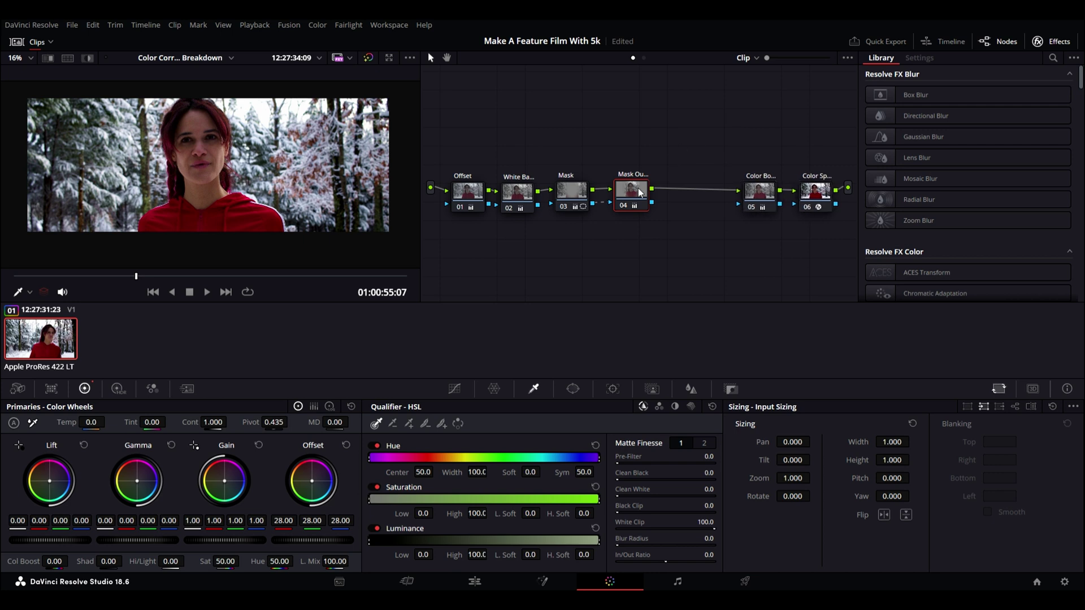
key(alt+s)
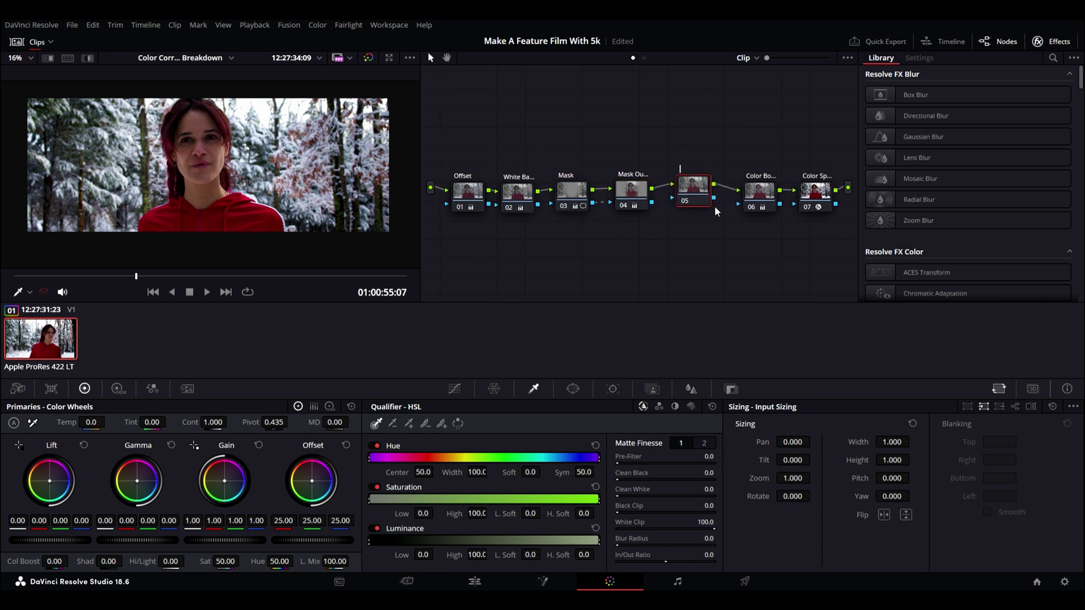
text(Skin)
key(Return)
With highlight on, qualify the woman's skin in the Skin node by sampling her face, subtract the red hoodie, and blur the matte
key(shift+h)
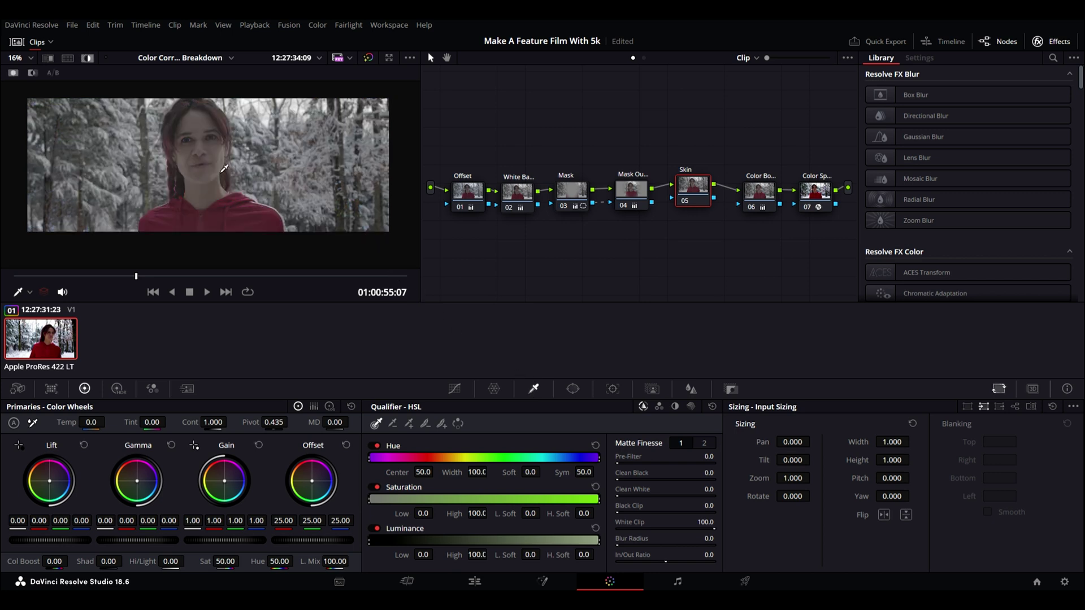
click(220, 161)
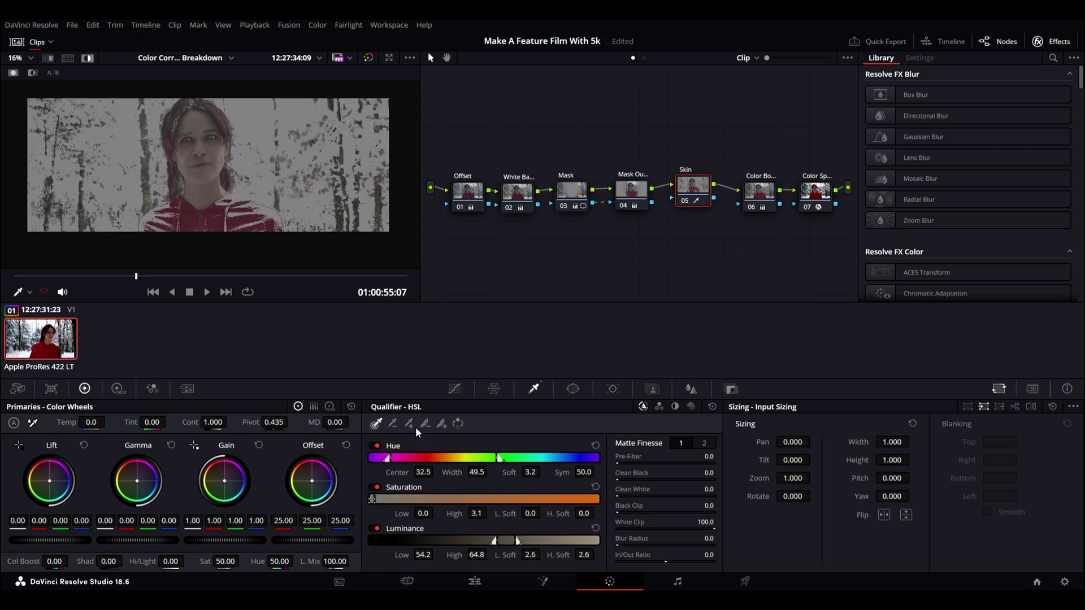
click(393, 424)
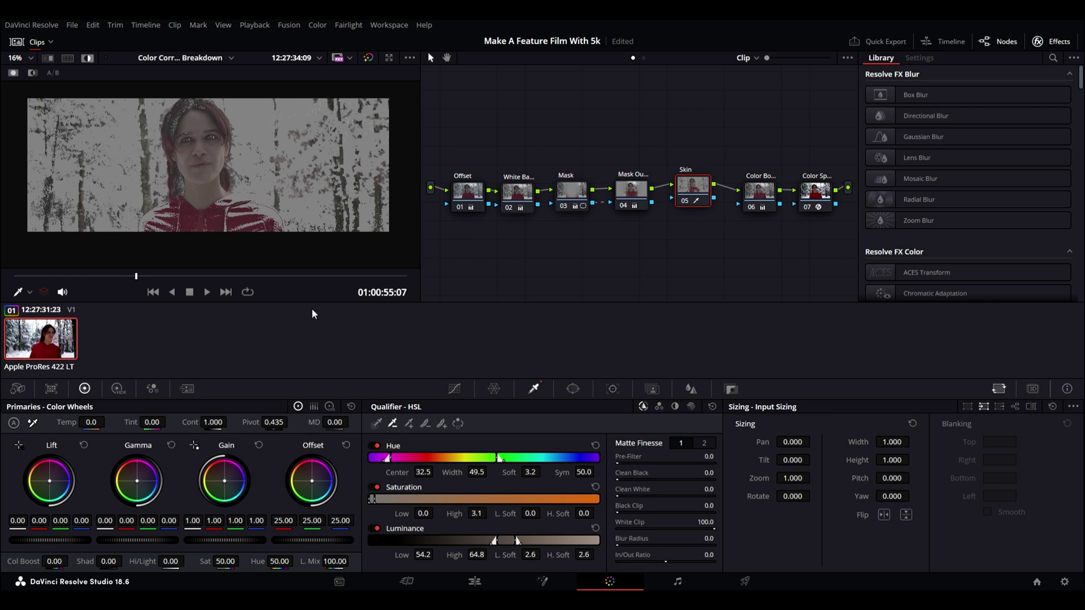
click(220, 223)
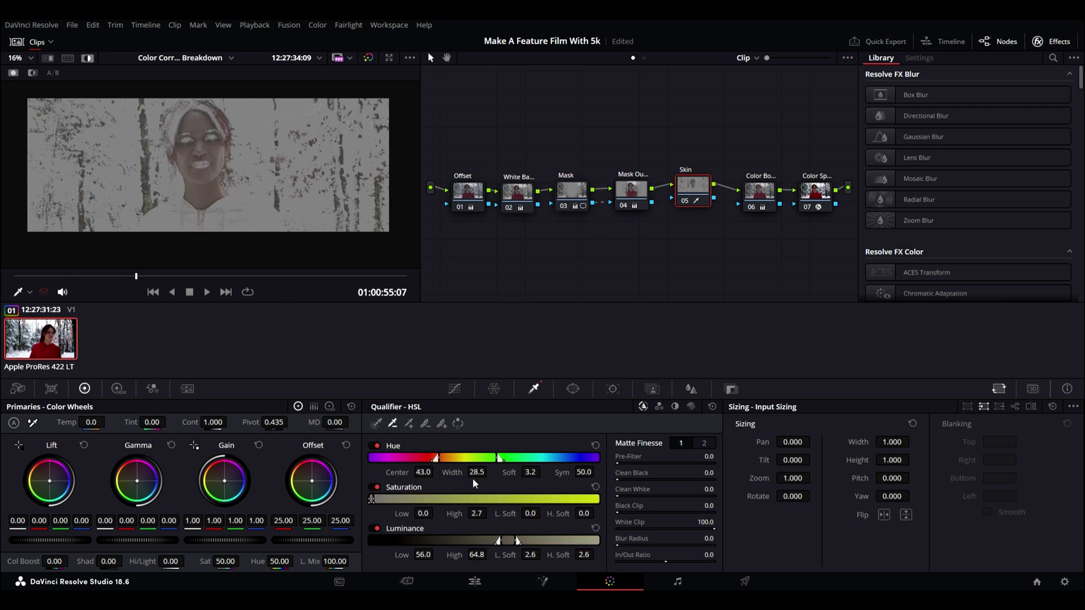
drag(707, 539, 736, 538)
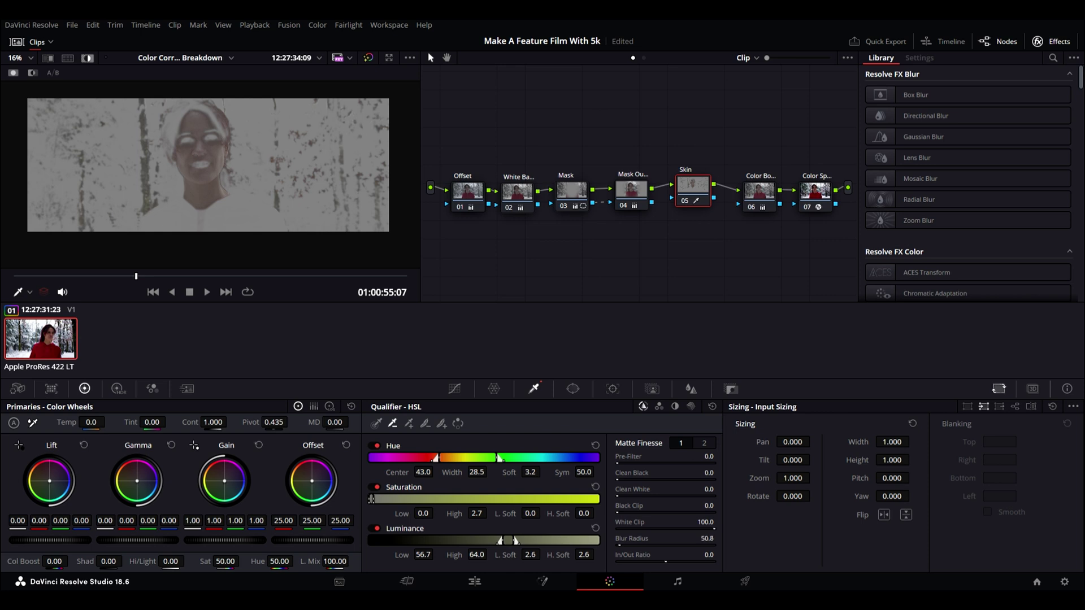
drag(635, 540, 637, 539)
key(shift+h)
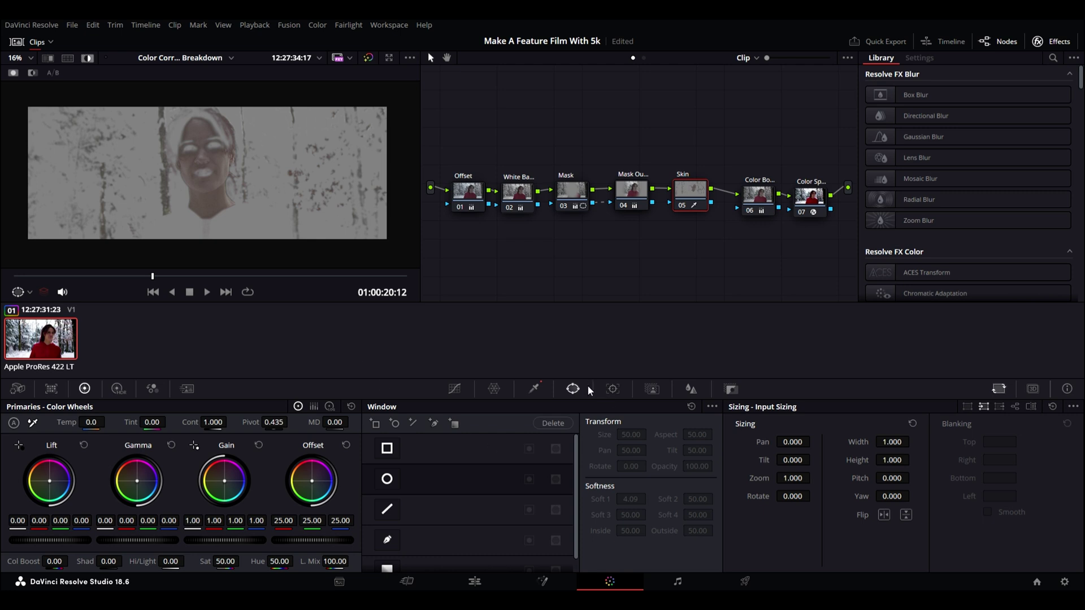
Limit the Skin node with a circular window around the face: tall oval, size about 45.94, aspect 34.96, softness 7.11, then turn highlight off
click(387, 479)
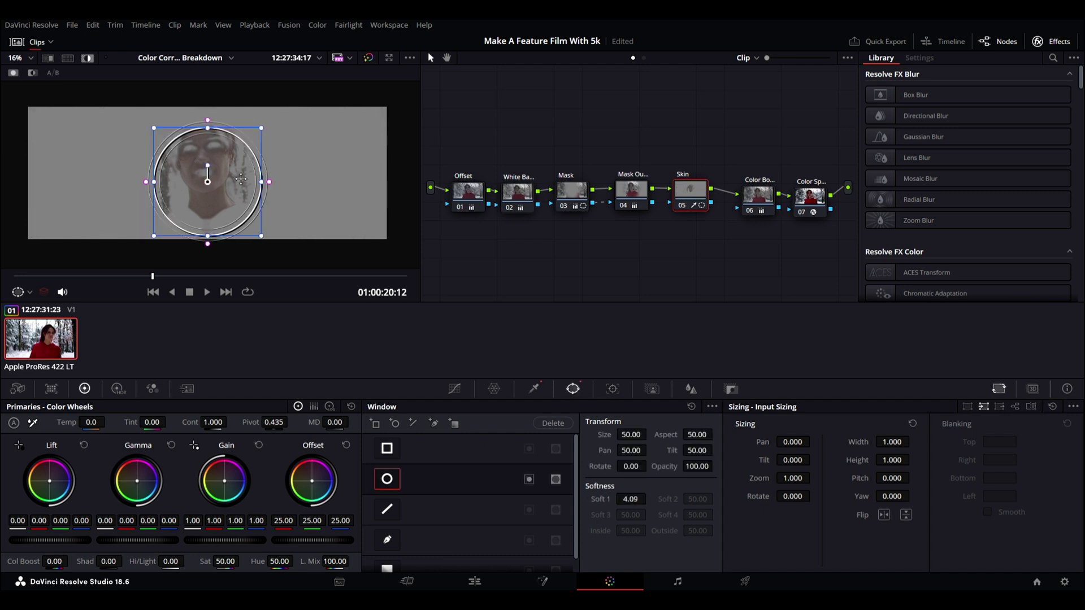
drag(215, 129, 225, 114)
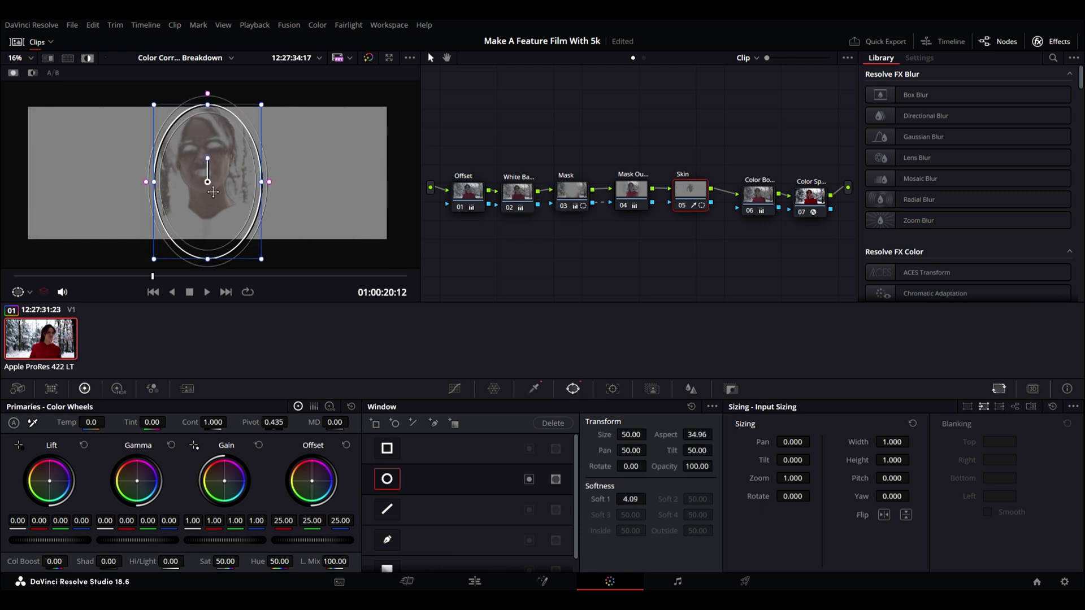
drag(214, 188, 213, 174)
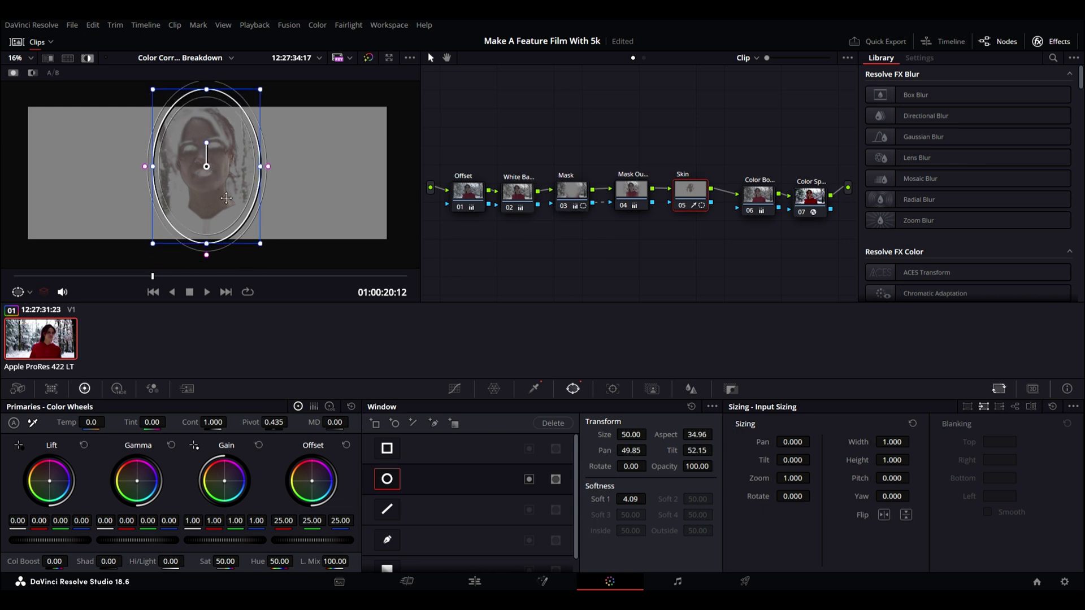
drag(630, 441, 627, 442)
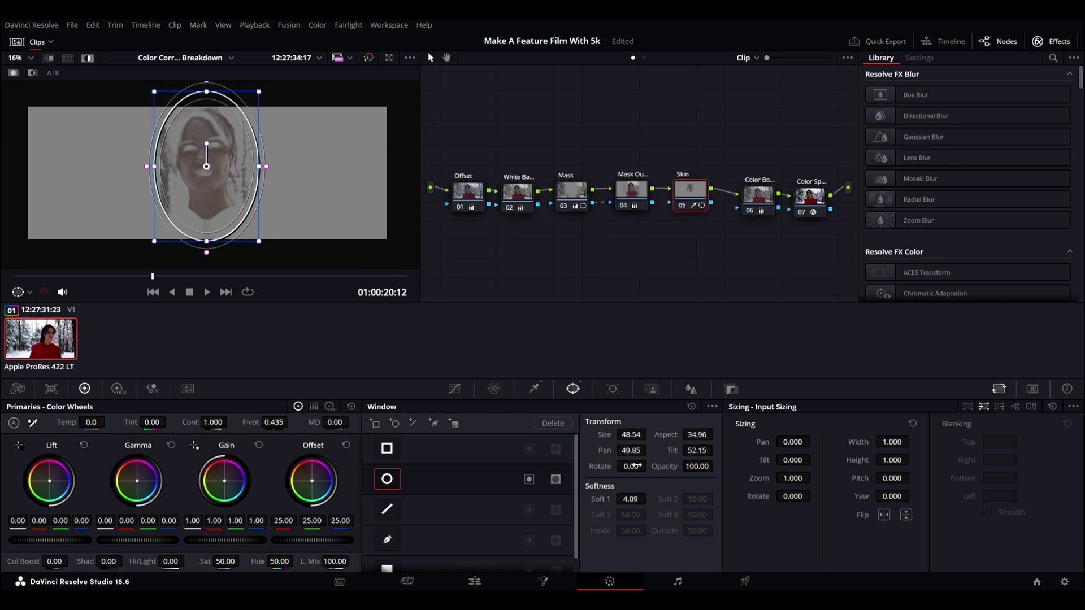
drag(639, 497, 651, 498)
drag(644, 435, 642, 435)
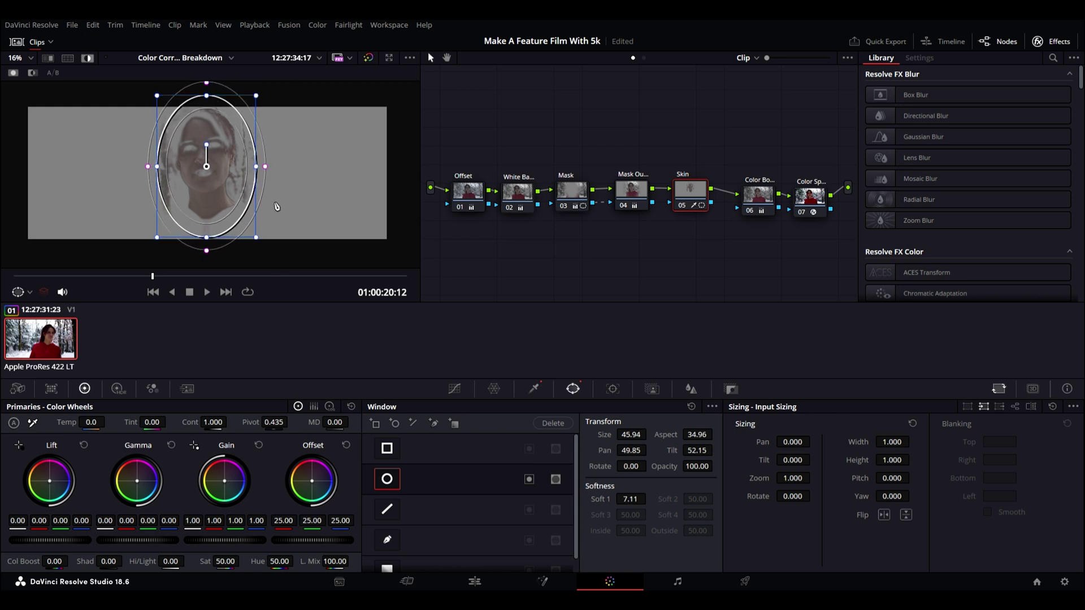
key(shift+h)
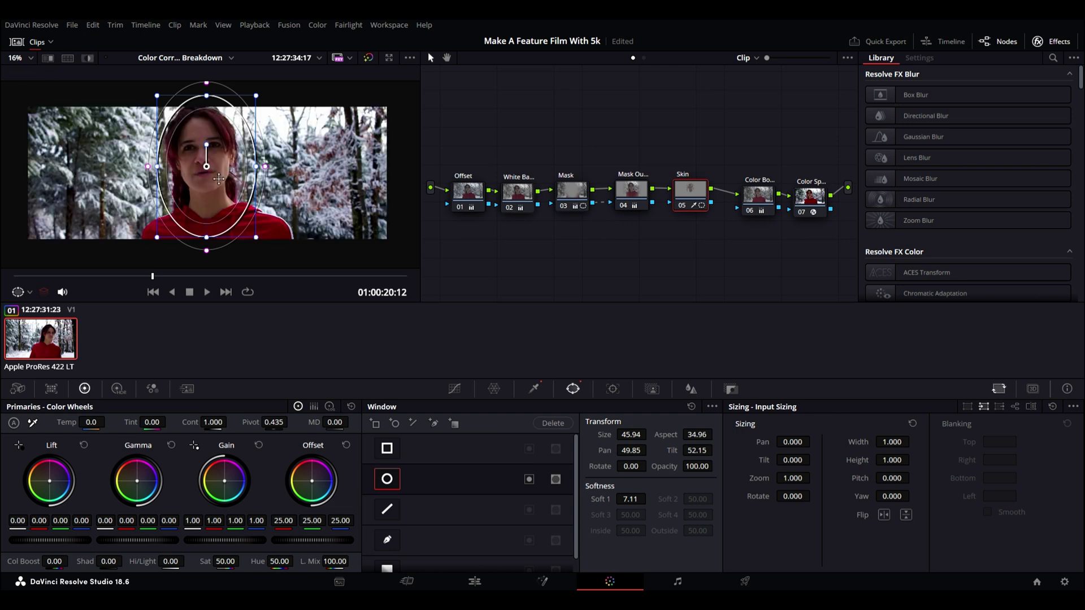
mouse_move(212, 173)
mouse_down()
mouse_move(202, 169)
mouse_move(212, 160)
mouse_move(210, 173)
mouse_up()
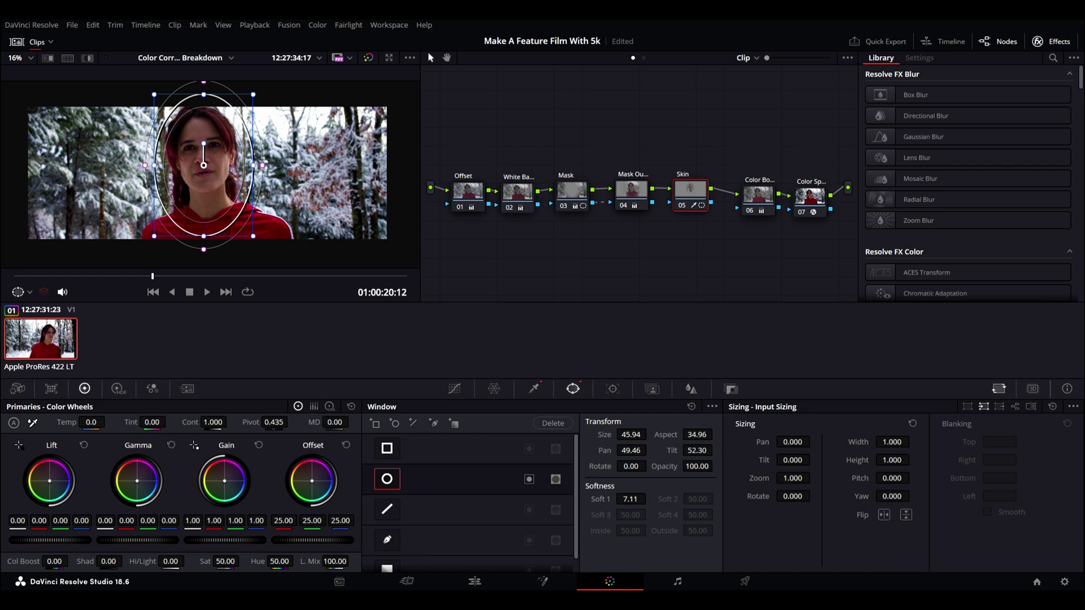
Keyframe the Skin window to follow the woman's face from the clip's first frame to near its end, and hide the window outline
click(613, 389)
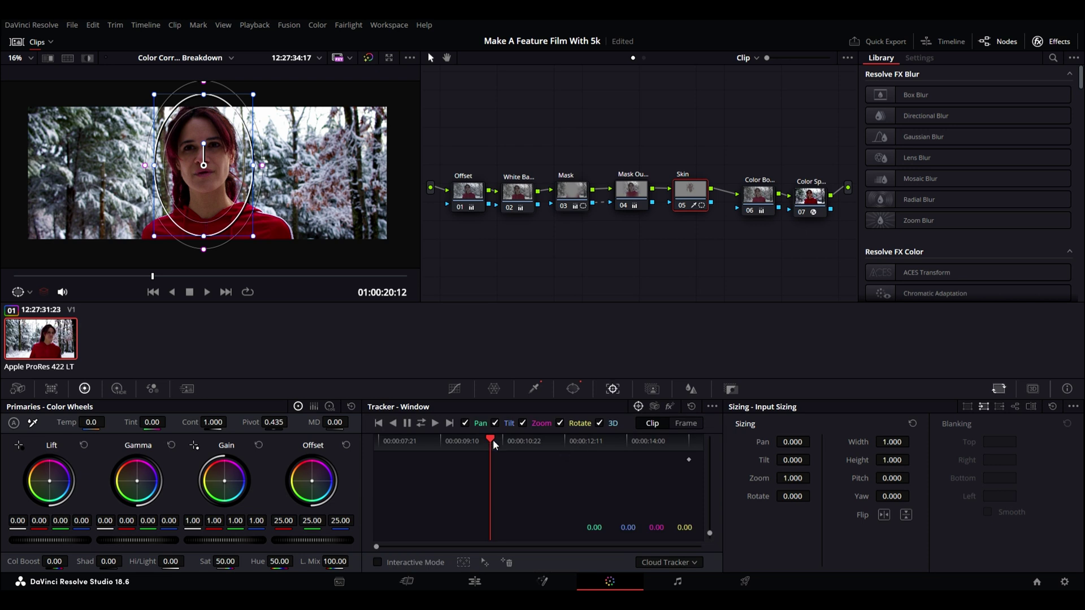
drag(491, 444, 322, 462)
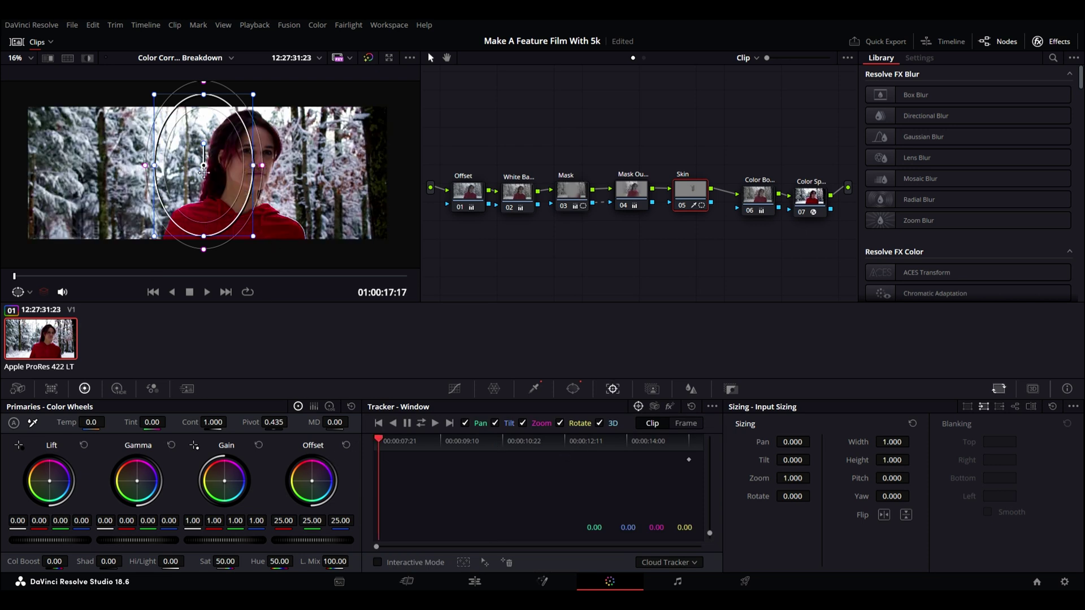
drag(203, 172, 252, 171)
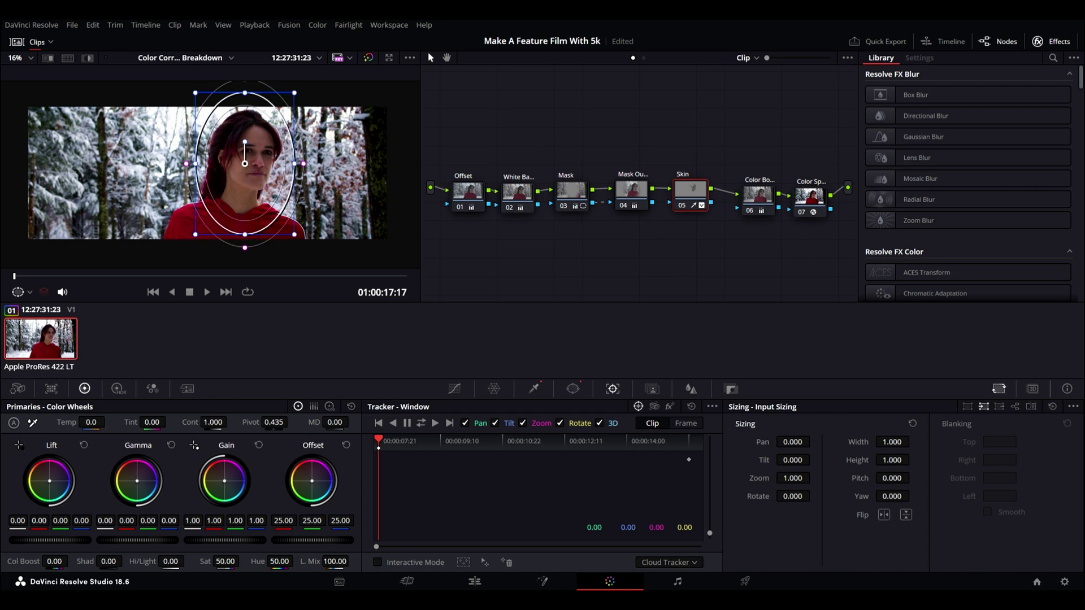
drag(452, 444, 491, 443)
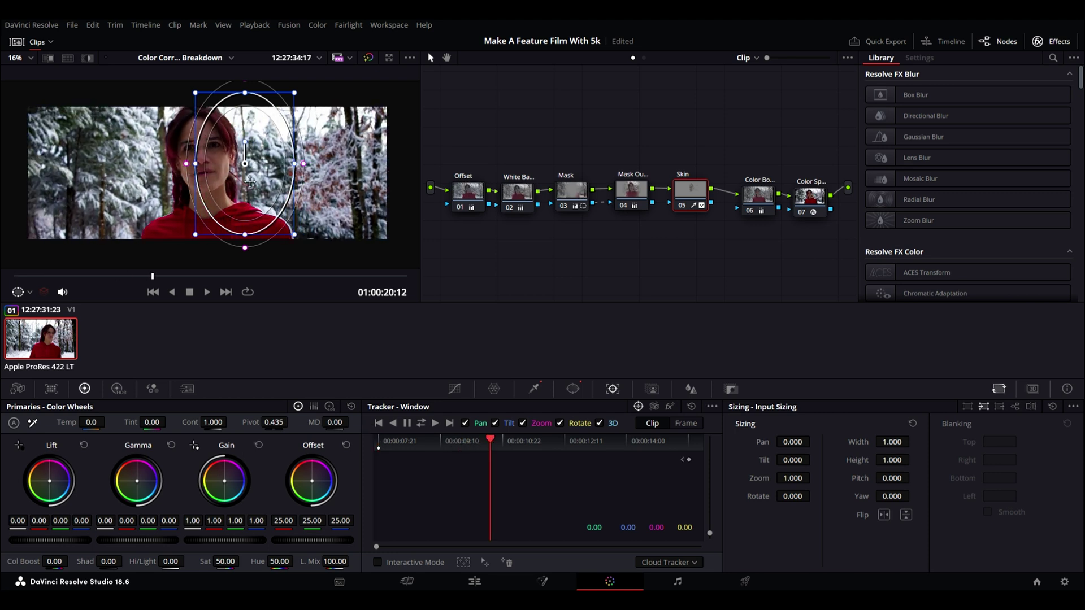
drag(250, 170, 207, 166)
drag(490, 440, 572, 440)
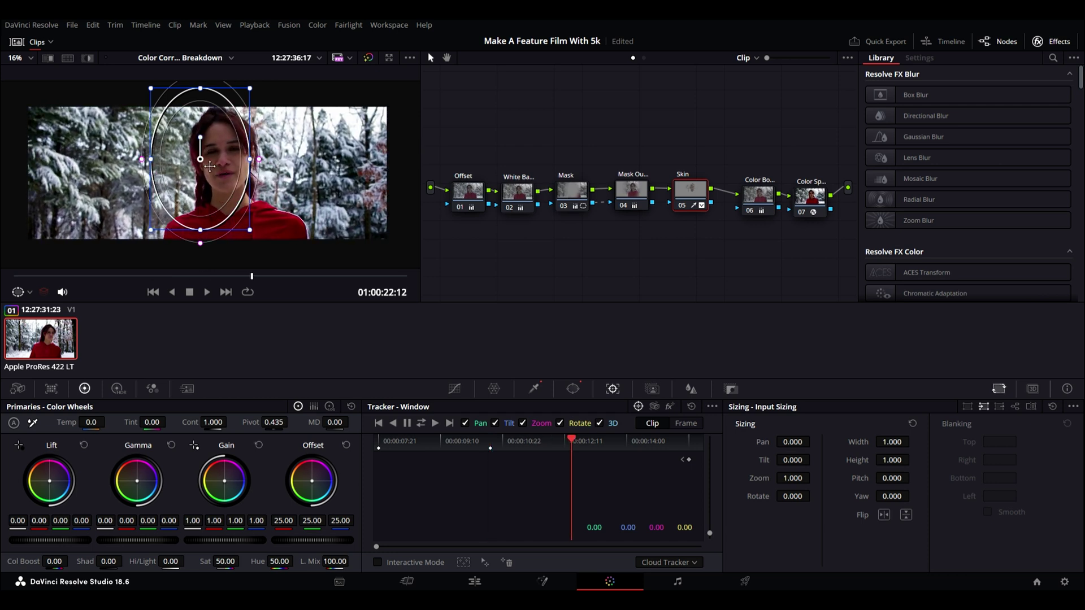
drag(207, 167, 226, 170)
drag(662, 452, 675, 461)
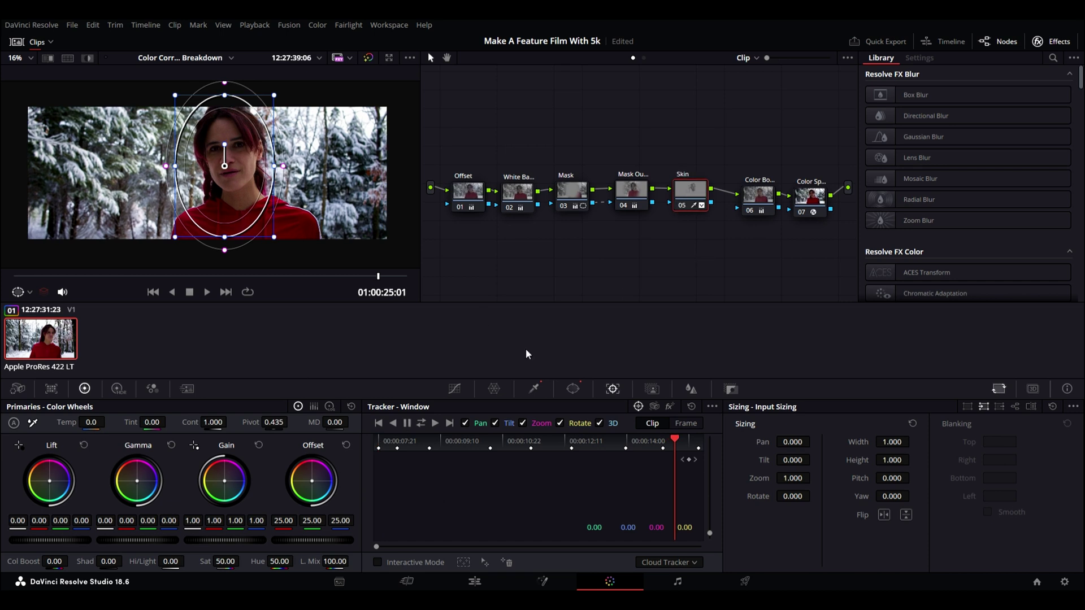
click(26, 292)
click(43, 313)
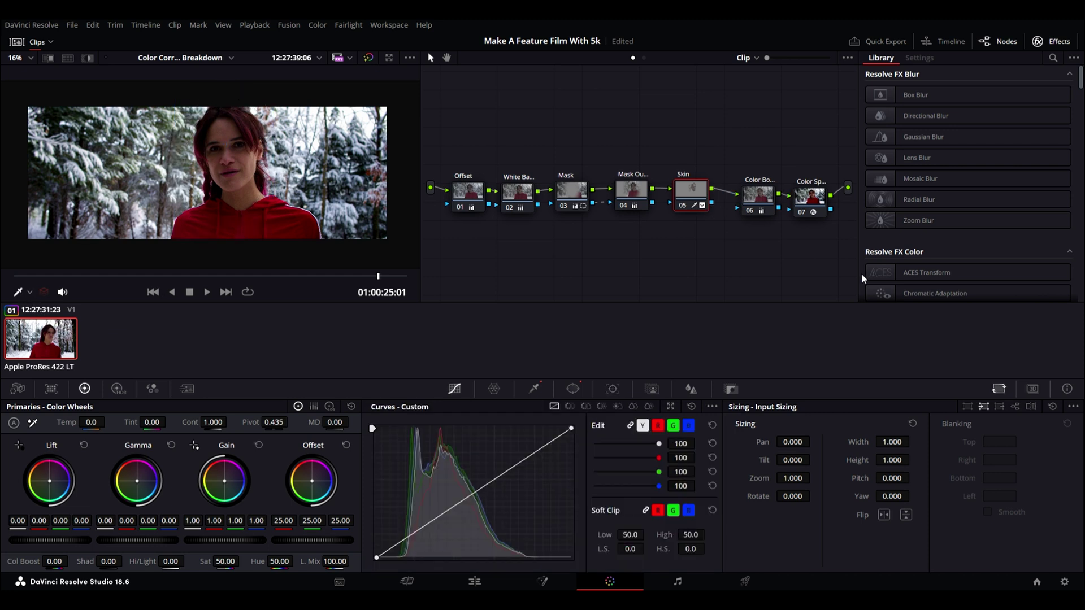
Add a parallel node to the Skin node, spread the two branches apart, and place the color boost and Color Space Transform nodes below the mixer
key(alt+p)
drag(690, 196, 684, 148)
drag(751, 165, 801, 206)
drag(800, 212, 813, 232)
drag(746, 235, 746, 180)
click(692, 238)
drag(693, 239, 685, 199)
mouse_move(783, 179)
mouse_down()
mouse_move(817, 225)
mouse_move(834, 230)
mouse_move(822, 289)
mouse_move(816, 273)
mouse_up()
drag(754, 185, 762, 199)
drag(672, 186, 679, 201)
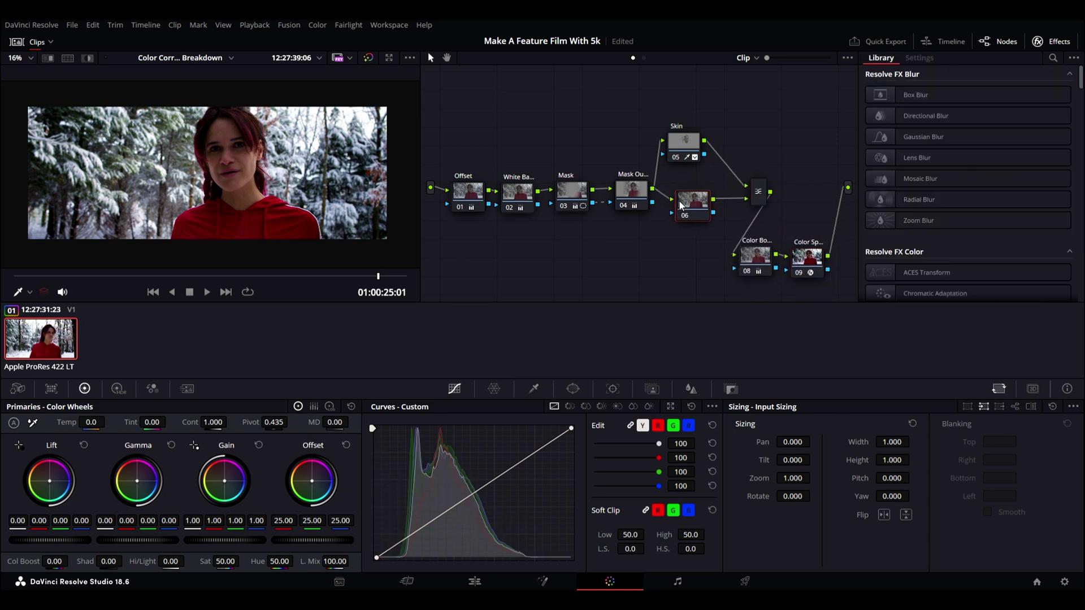
Rearrange the parallel branches so the unlabeled node 06 sits above the Skin node, in front of the mixer
drag(676, 158, 686, 163)
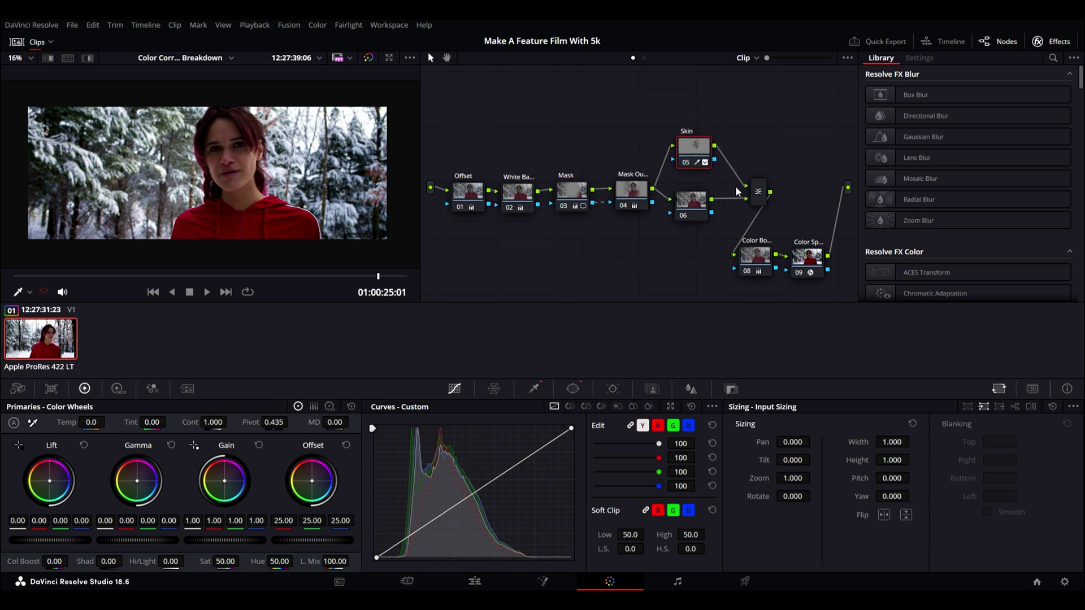
mouse_move(744, 186)
mouse_down()
mouse_move(745, 199)
mouse_move(737, 192)
mouse_move(748, 184)
mouse_up()
mouse_move(701, 152)
mouse_down()
mouse_move(715, 240)
mouse_move(708, 153)
mouse_up()
drag(704, 238, 700, 195)
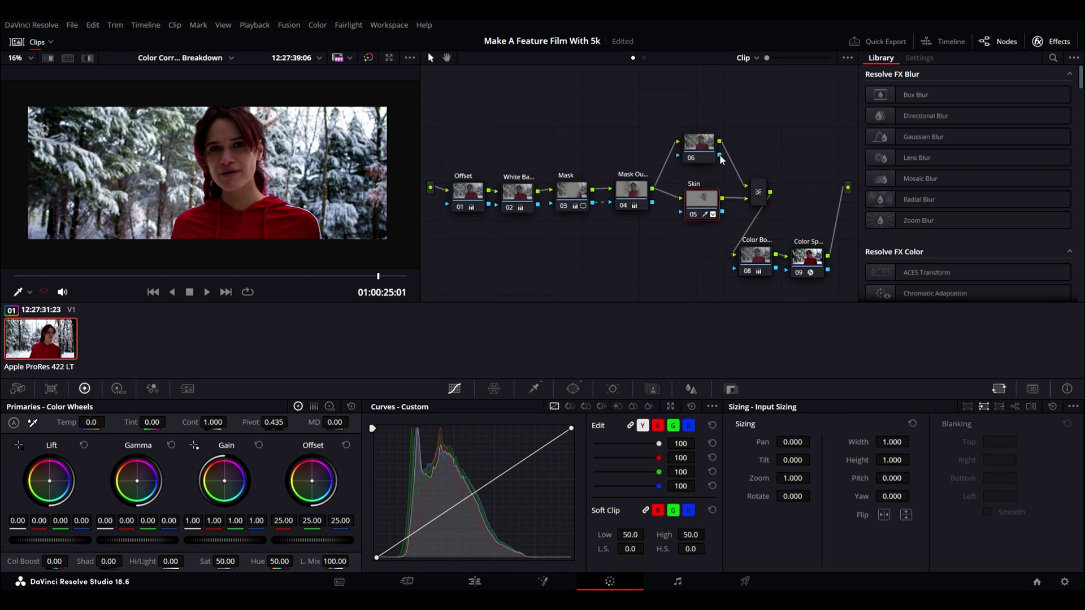
Label the new parallel node Highlights and set its Hi/Light value to -72.00
text(Highlights)
click(694, 140)
mouse_move(175, 565)
mouse_down()
mouse_move(148, 565)
mouse_move(188, 561)
mouse_up()
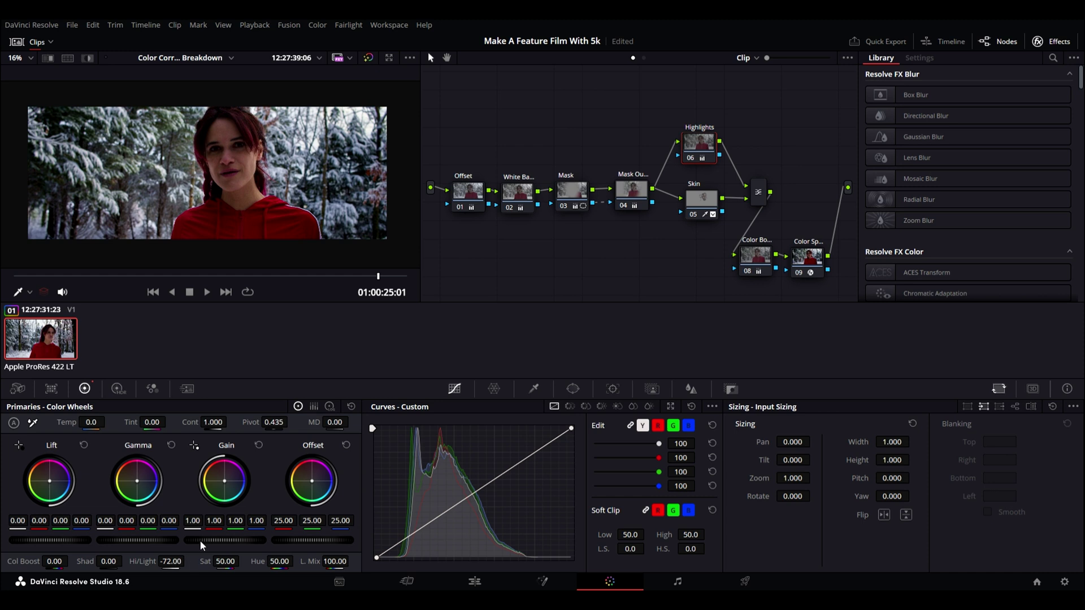
Compare the shot with the Highlights node disabled and enabled, and scrub through the rest of the clip
click(691, 157)
click(691, 158)
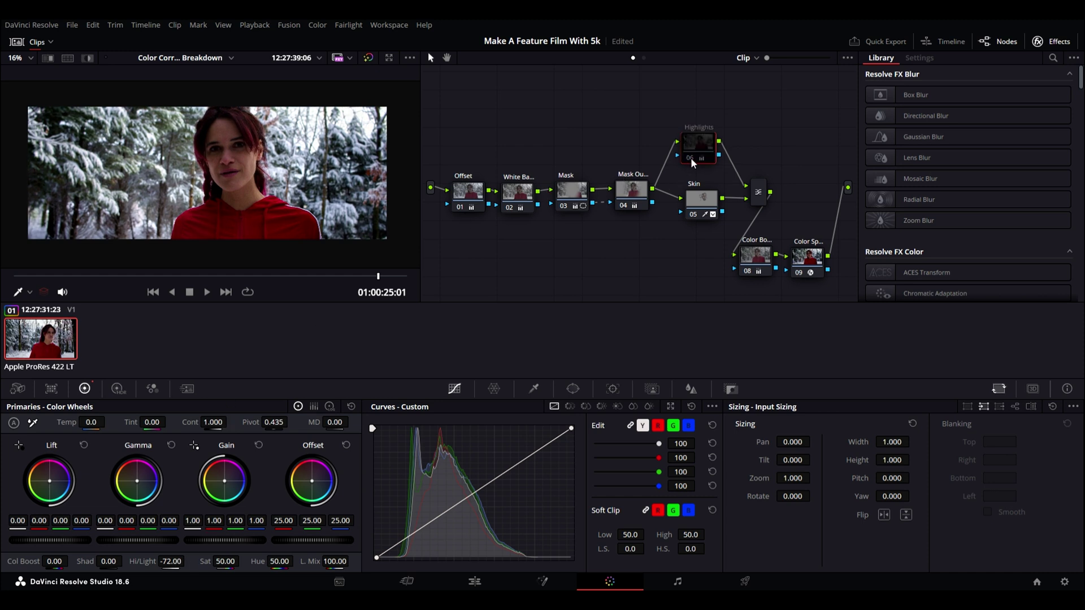
click(691, 158)
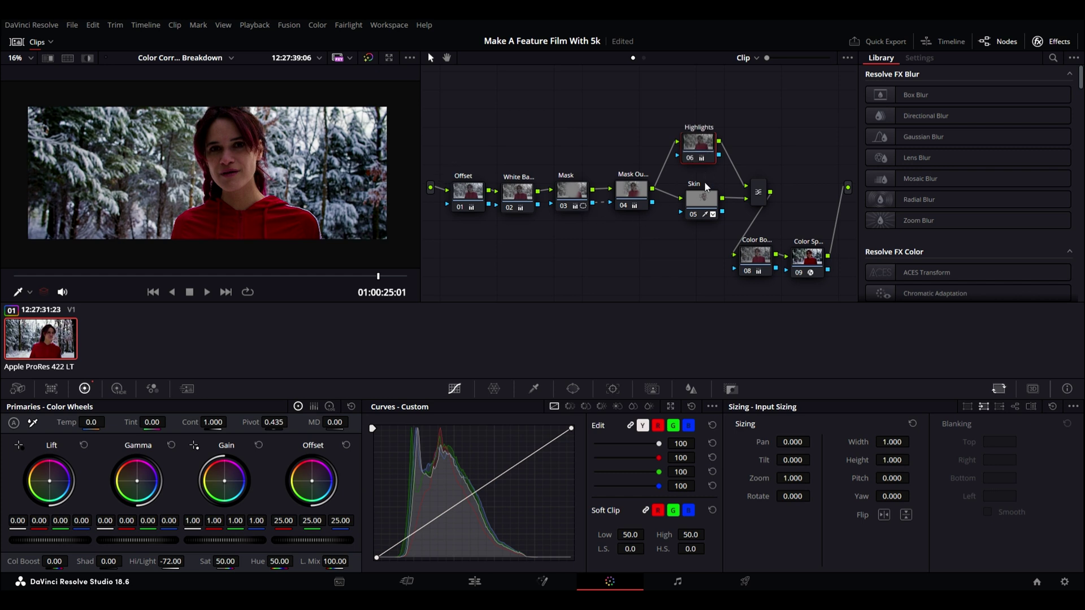
drag(707, 188, 704, 185)
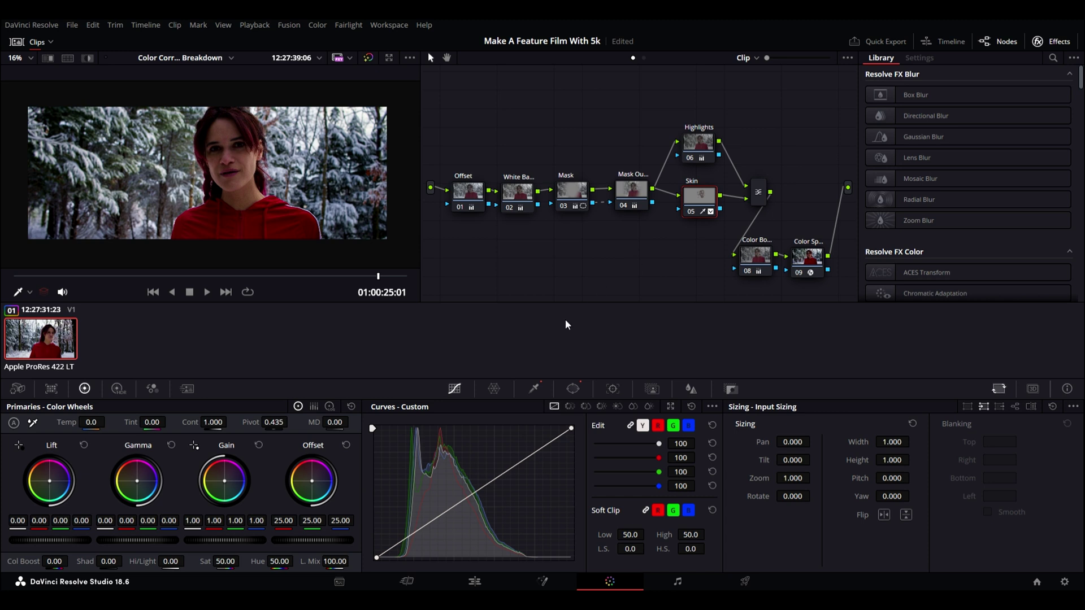
drag(600, 251, 616, 222)
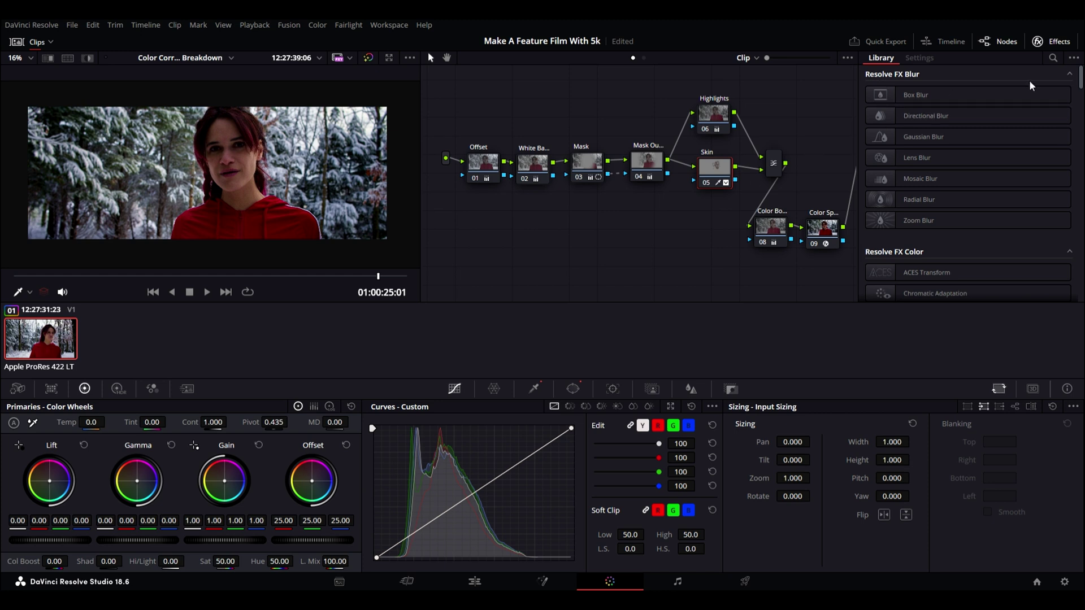
drag(379, 277, 412, 265)
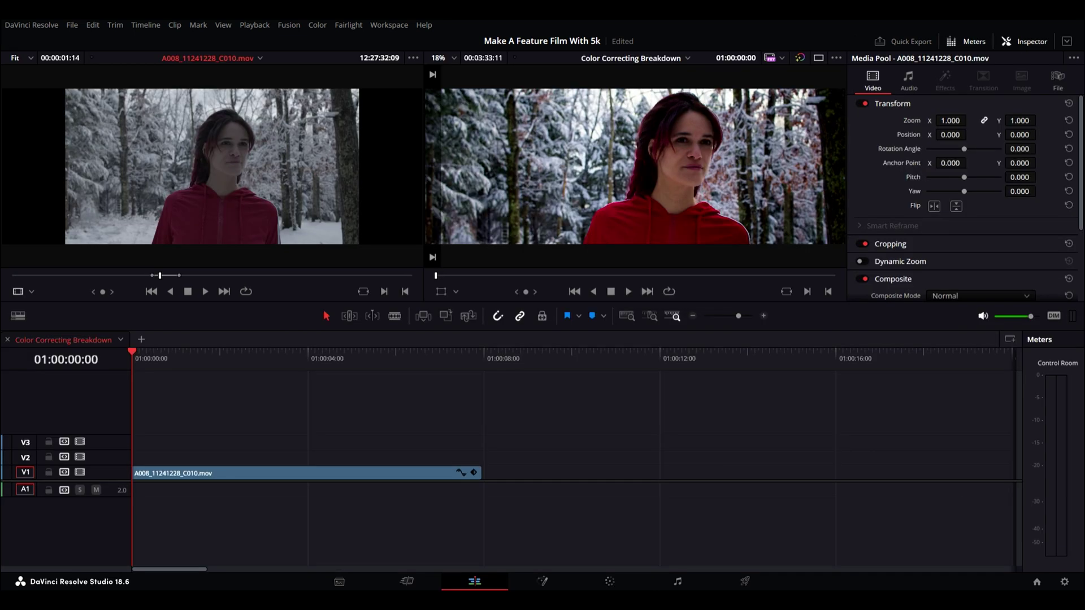
On the Edit page, add an adjustment clip on V2 and extend it to the full length of the forest clip
click(25, 489)
drag(148, 431, 160, 464)
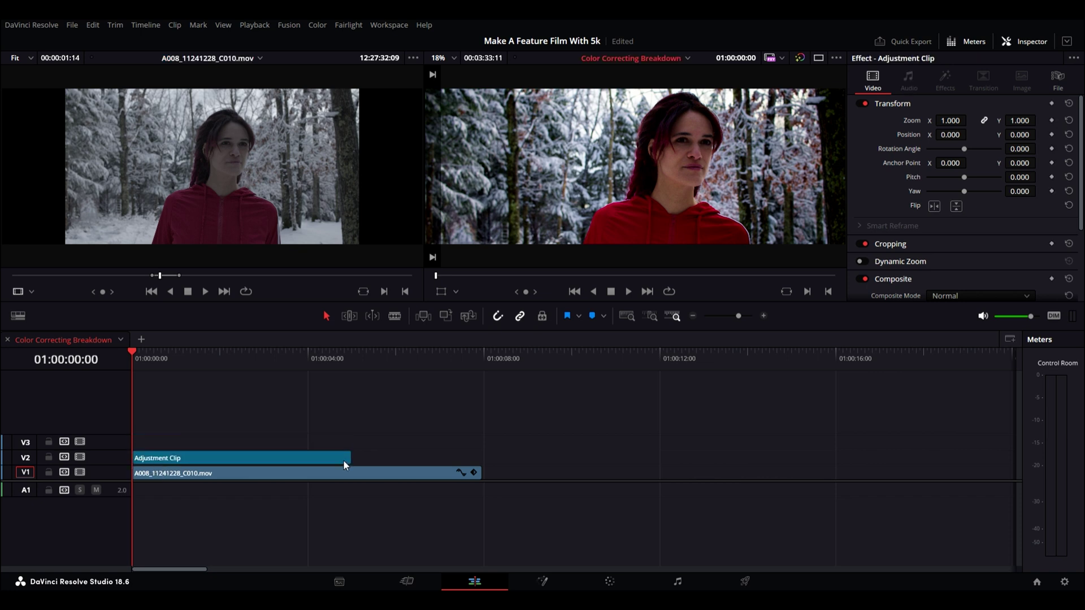
drag(347, 457, 481, 459)
click(209, 460)
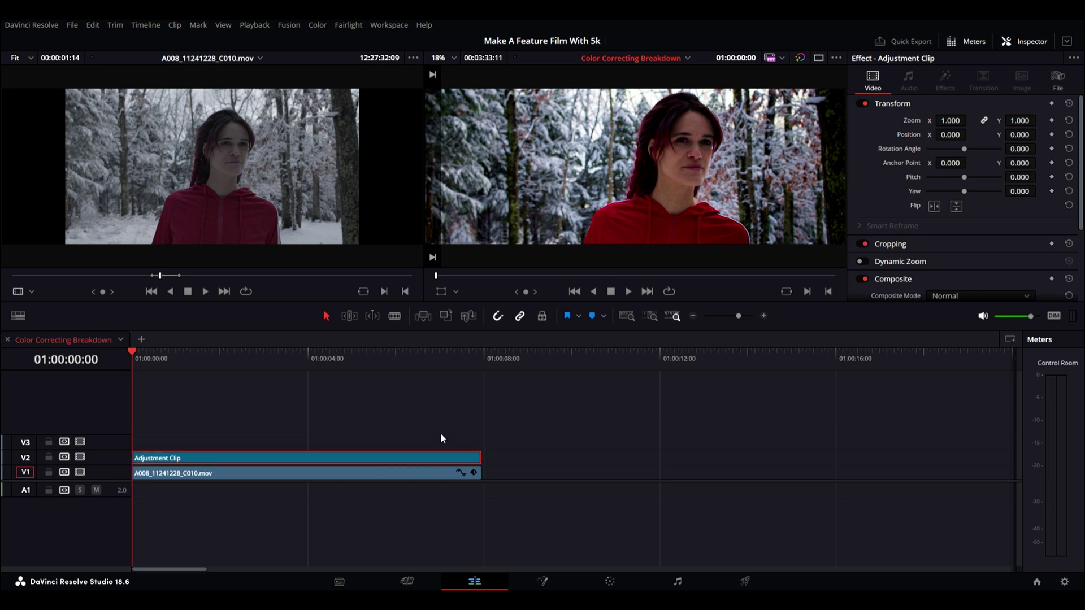
mouse_move(480, 459)
mouse_down()
mouse_move(443, 478)
mouse_move(387, 480)
mouse_move(481, 468)
mouse_up()
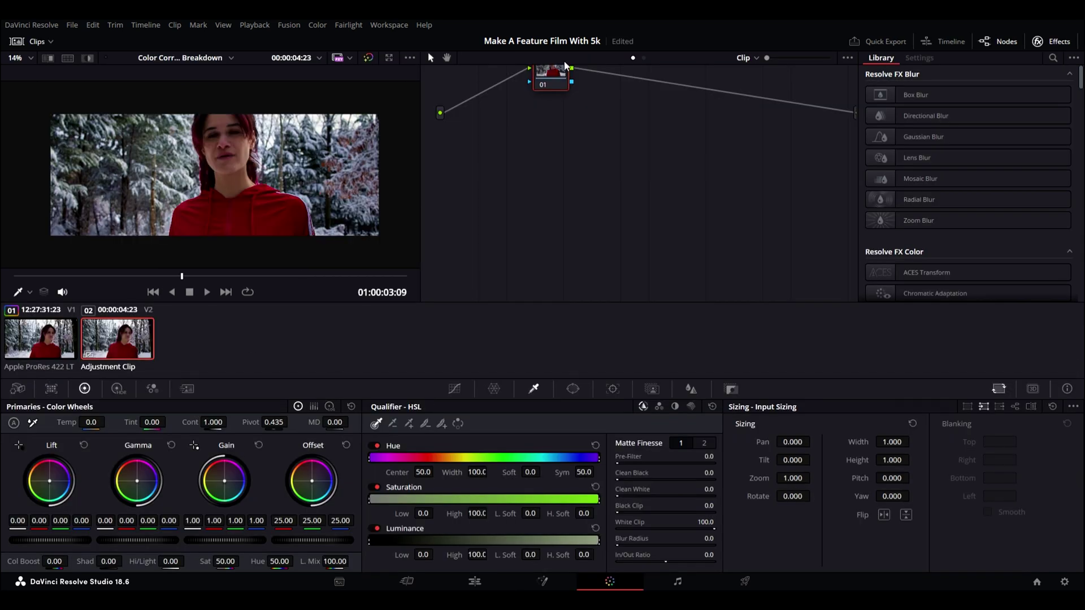
In the adjustment clip's node graph, move the first node near the source input and label it Halation
drag(565, 65, 529, 124)
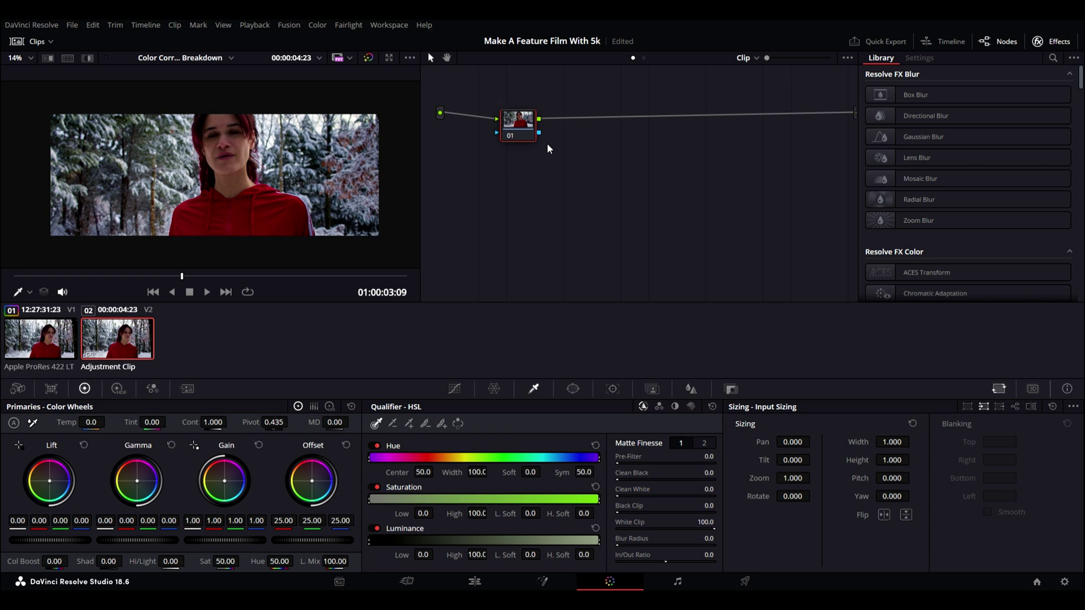
text(Halation)
key(Return)
Search the effects library for Halation and apply that effect to the Halation node
click(1054, 57)
text(Hal)
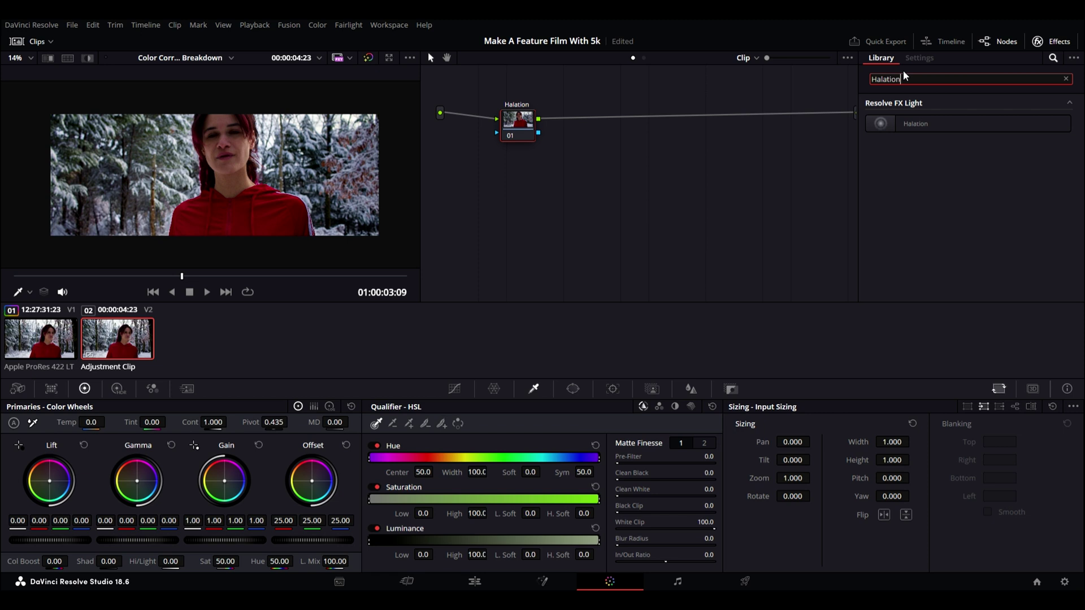
drag(934, 123, 731, 125)
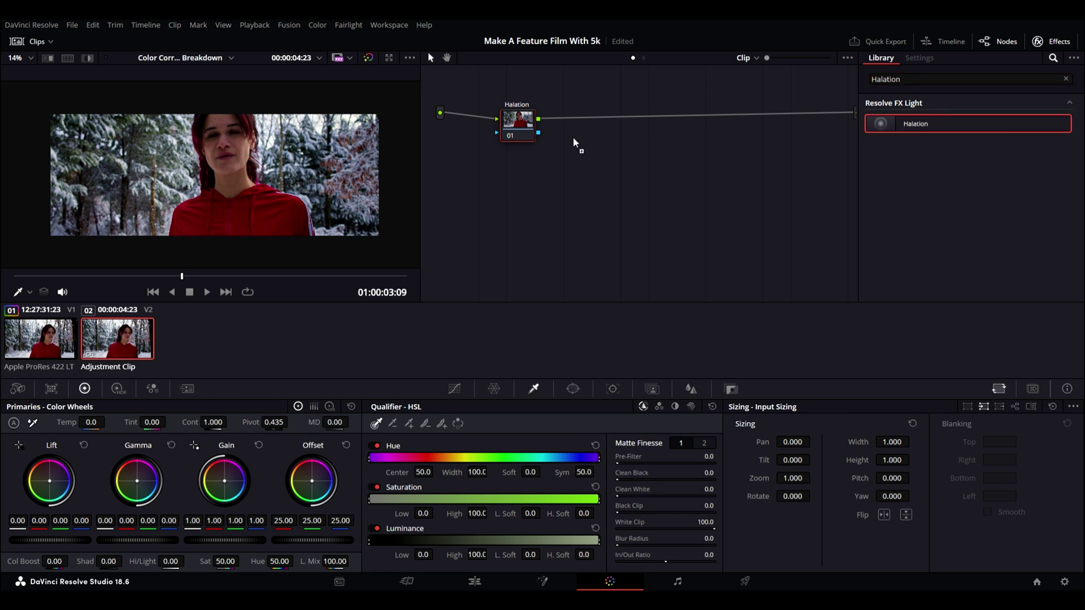
drag(574, 139, 521, 124)
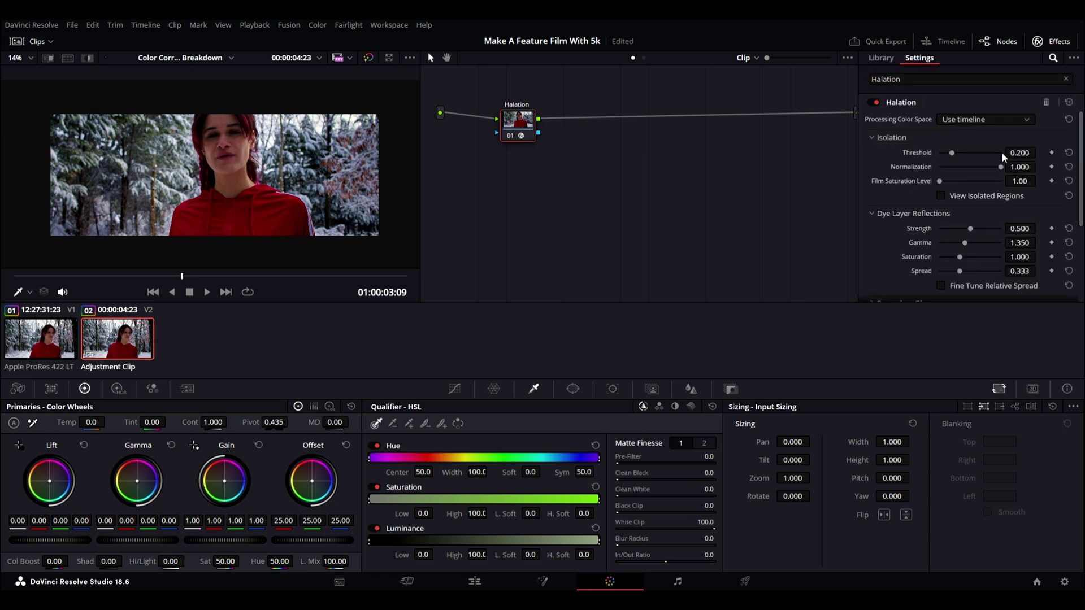
With isolated regions in view, raise the Halation threshold to 0.588, then turn off the isolation view
click(941, 195)
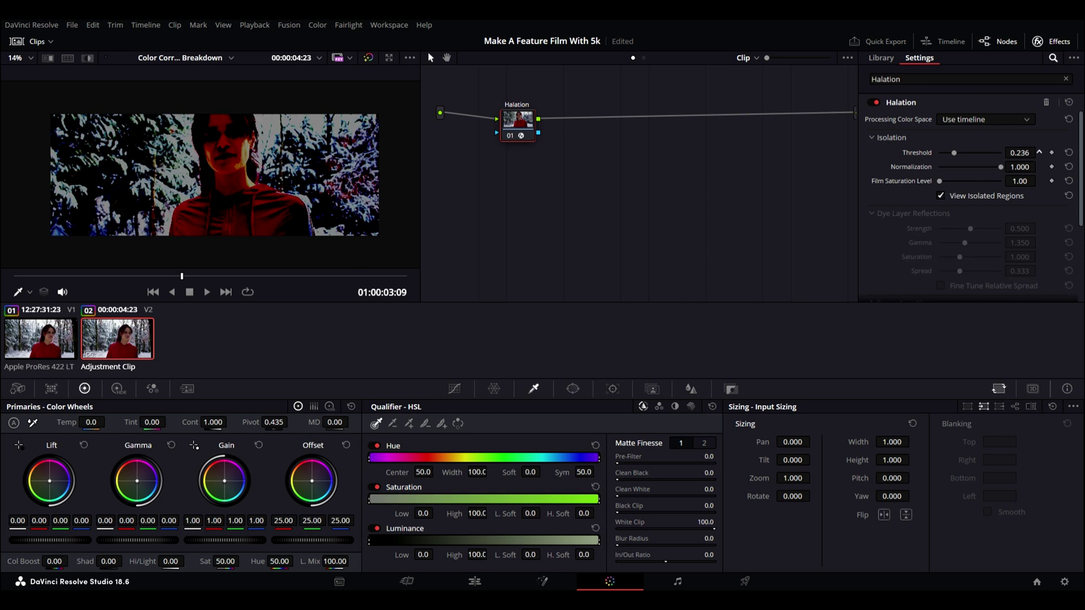
drag(954, 152, 1024, 158)
click(941, 195)
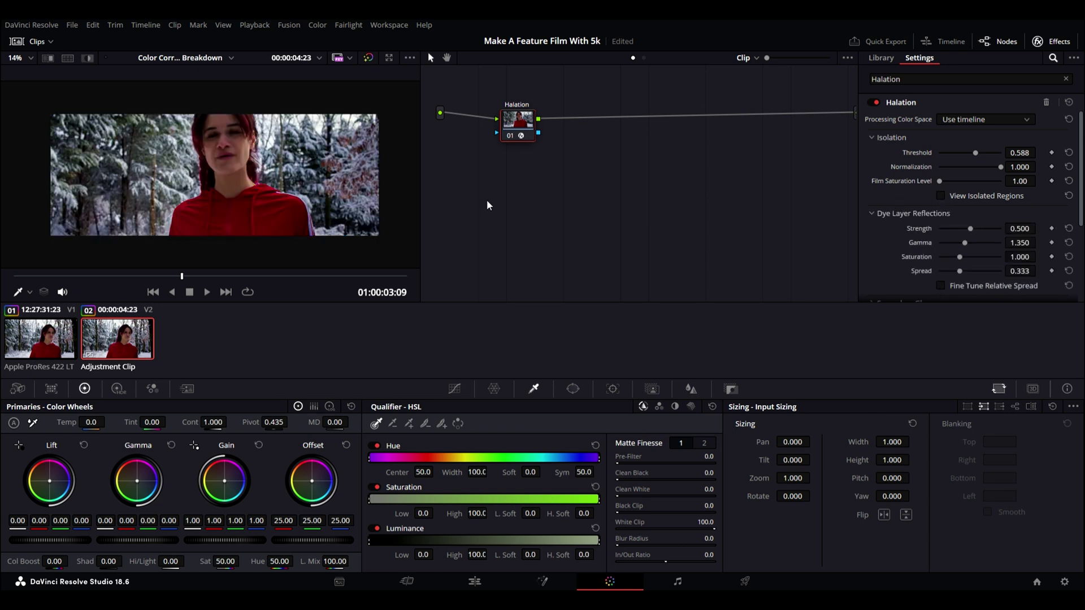
Judging the halation close up on the woman, lower the dye layer reflection Strength to 0.266
scroll(310, 160, up, 2)
scroll(311, 160, up, 4)
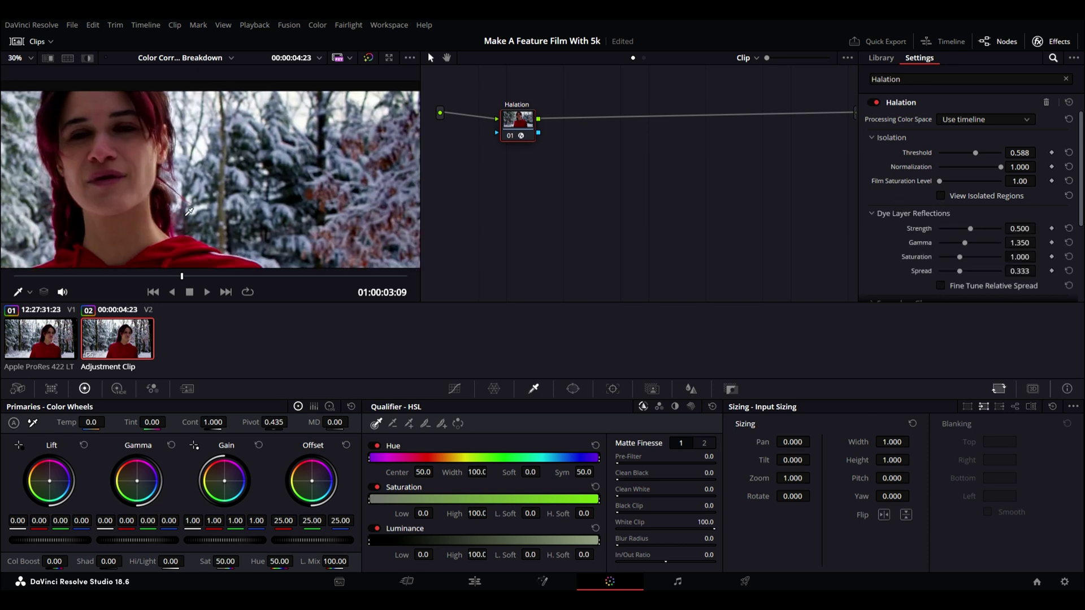
scroll(259, 184, up, 2)
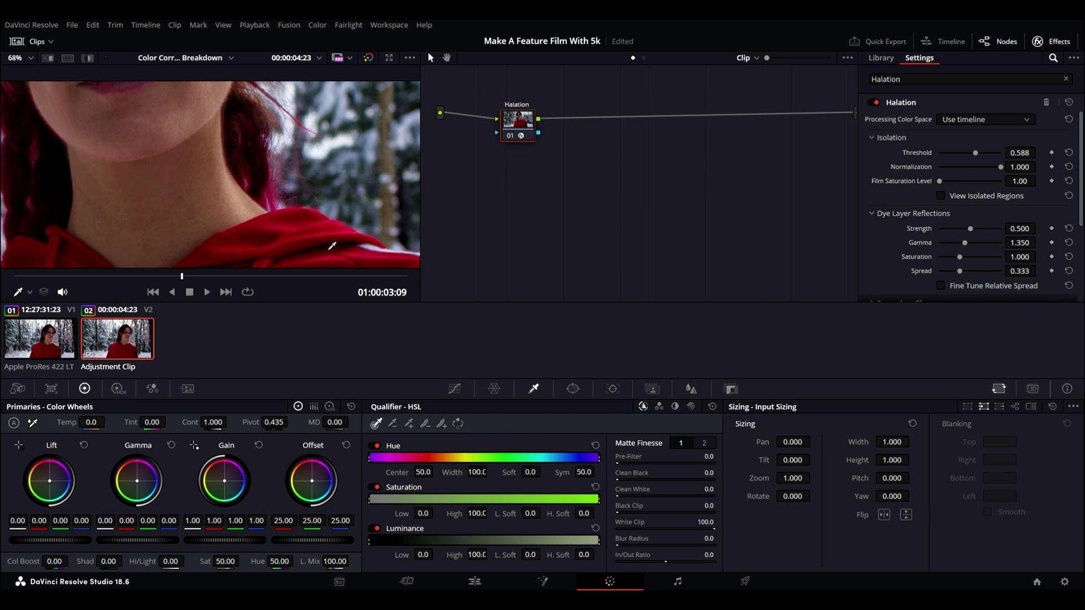
mouse_move(1020, 228)
mouse_down()
mouse_move(988, 228)
mouse_move(1003, 229)
mouse_up()
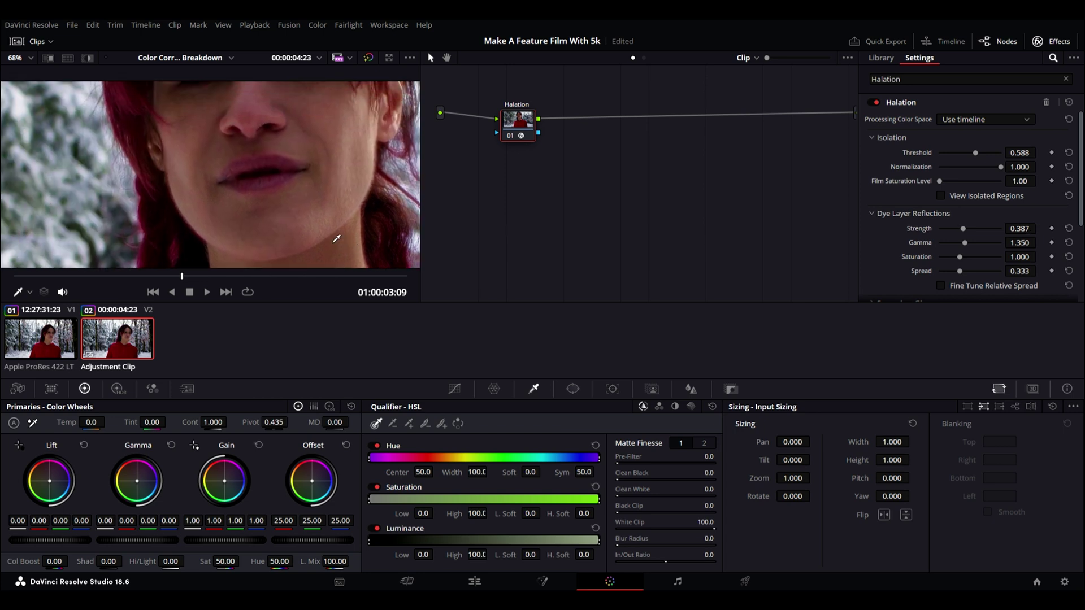
mouse_move(1023, 230)
mouse_down()
mouse_move(990, 228)
mouse_move(1007, 228)
mouse_up()
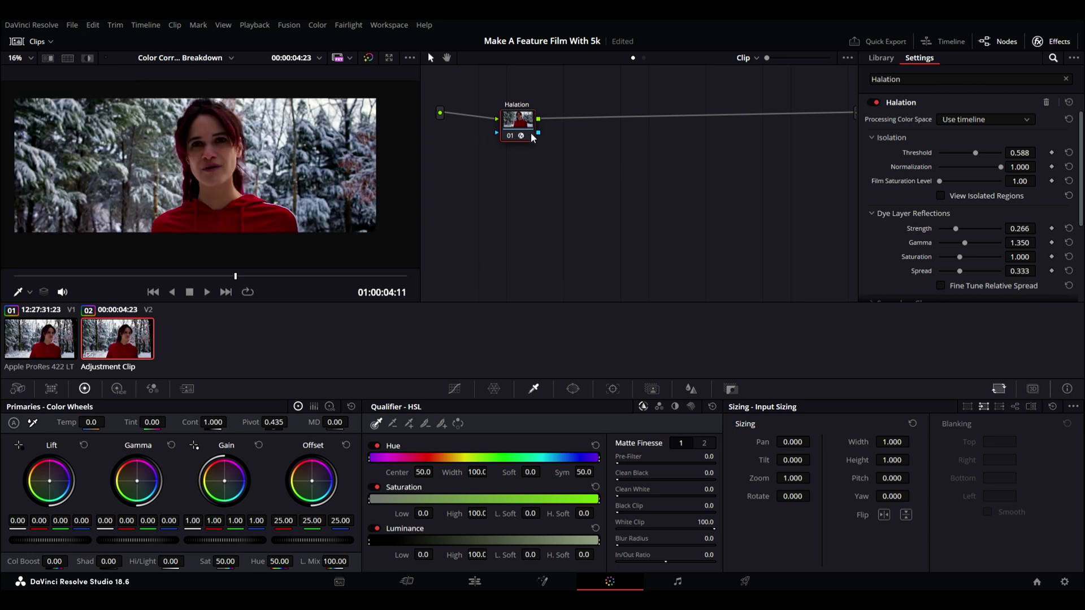
Add a serial node after the Halation node and label it Grain
drag(525, 136, 627, 124)
key(alt+s)
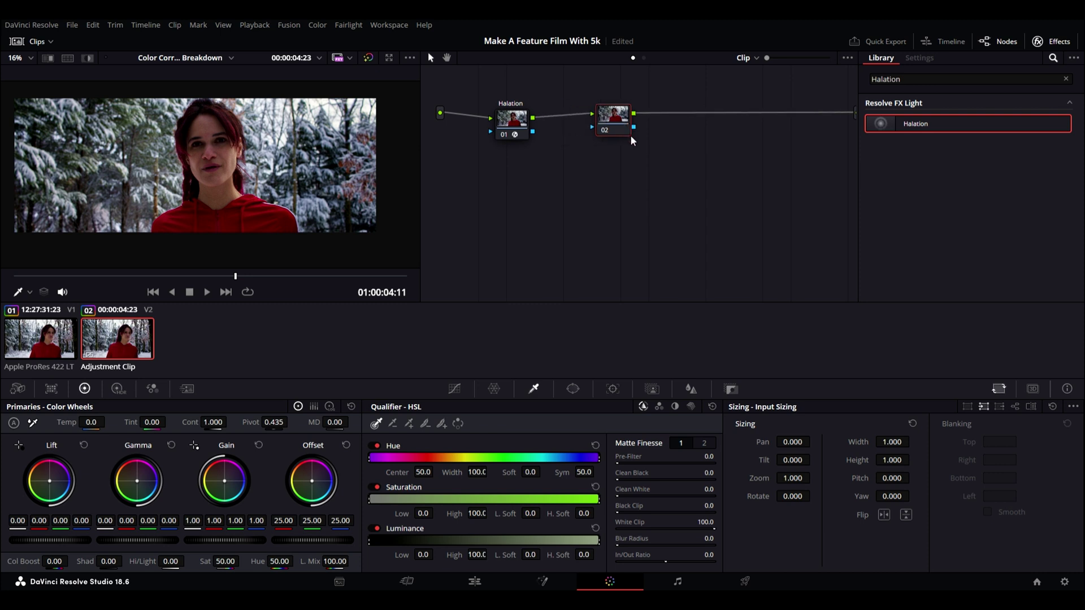
text(Grain)
key(Return)
Find the Film Grain effect in the library, apply it to the Grain node, and choose the 16mm 500T preset
click(1066, 79)
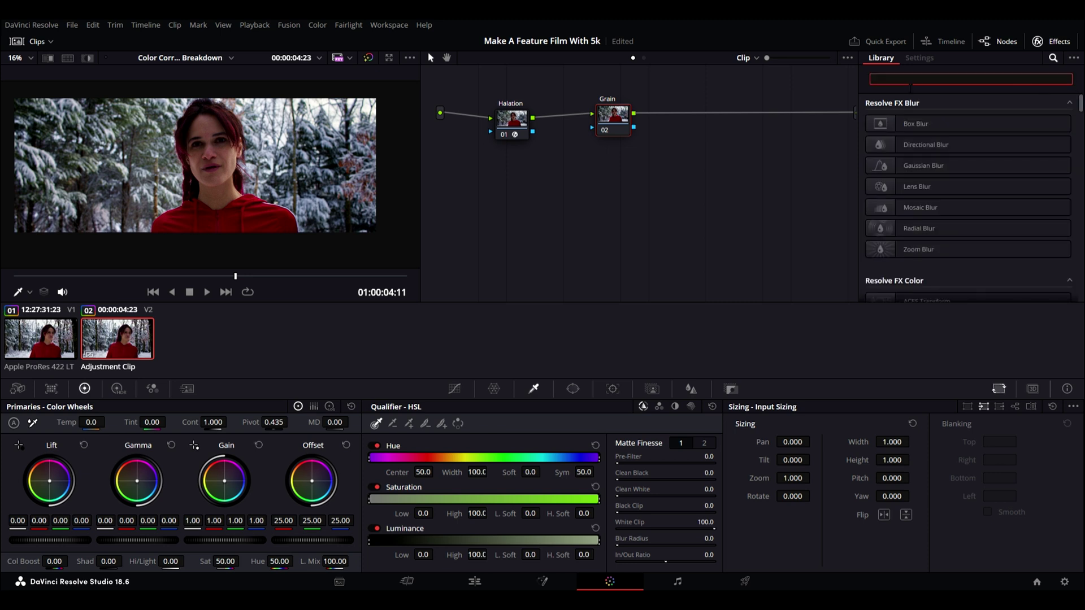
text(Grain)
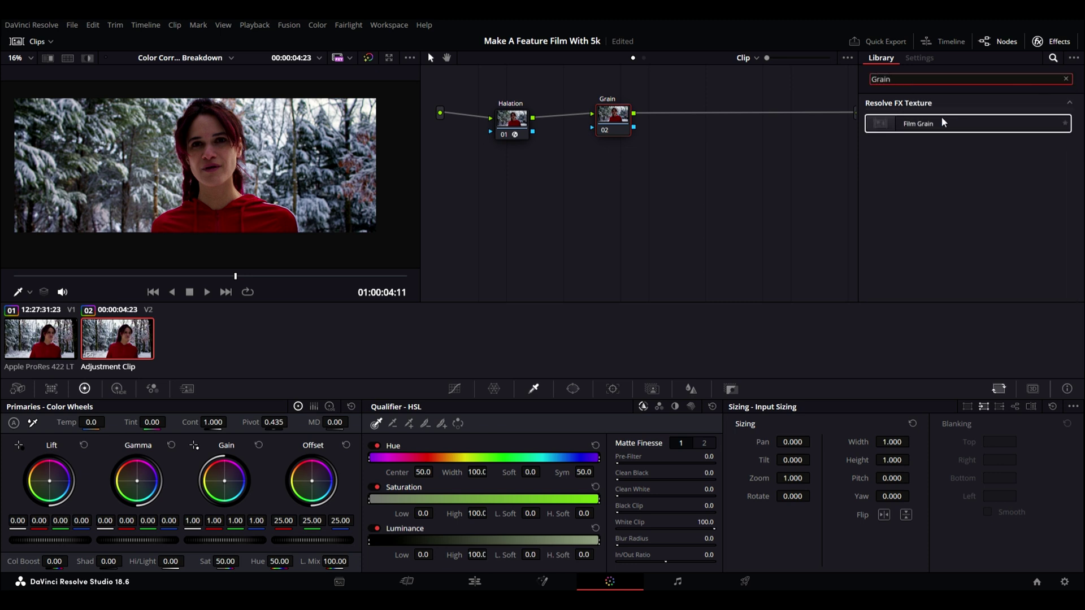
drag(939, 124, 614, 117)
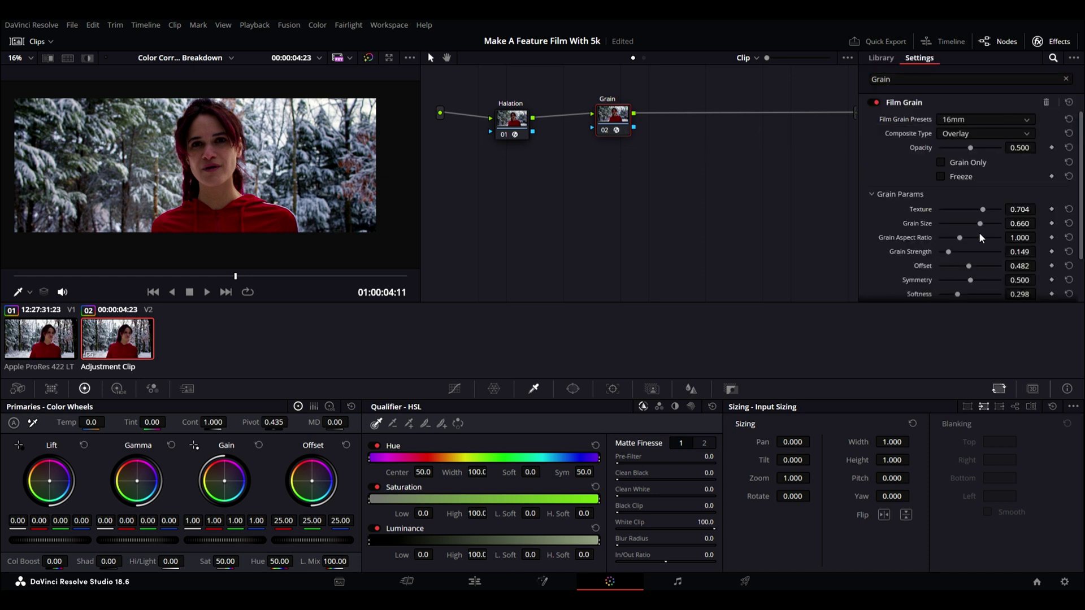
click(988, 246)
Set the film grain's Grain Strength to 0.700 while judging it close up in the image
scroll(272, 186, up, 3)
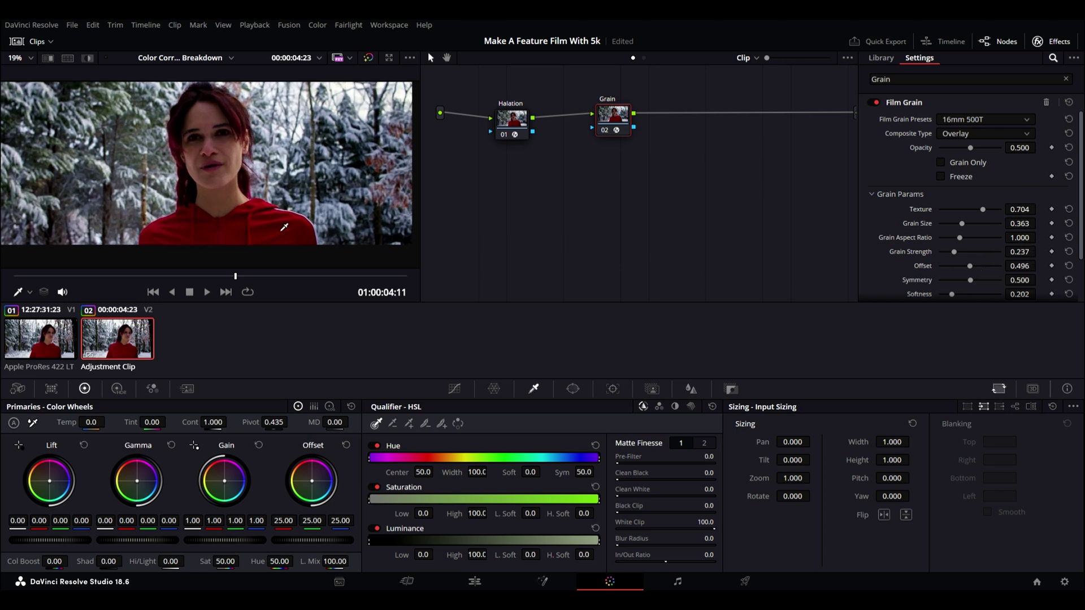
scroll(287, 225, up, 1)
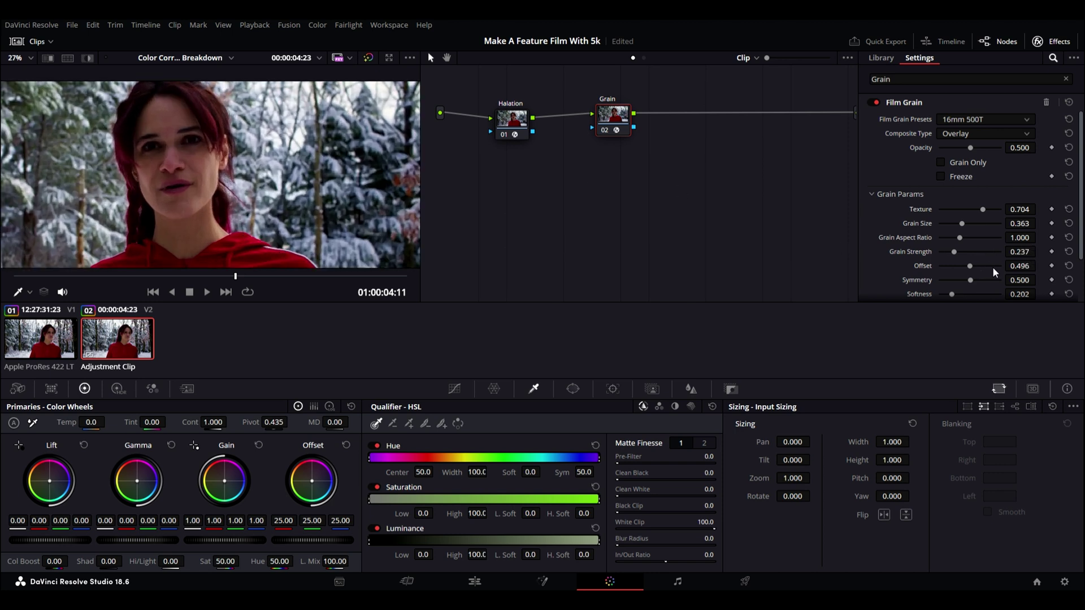
click(1018, 251)
key(Return)
key(Return)
scroll(324, 209, down, 2)
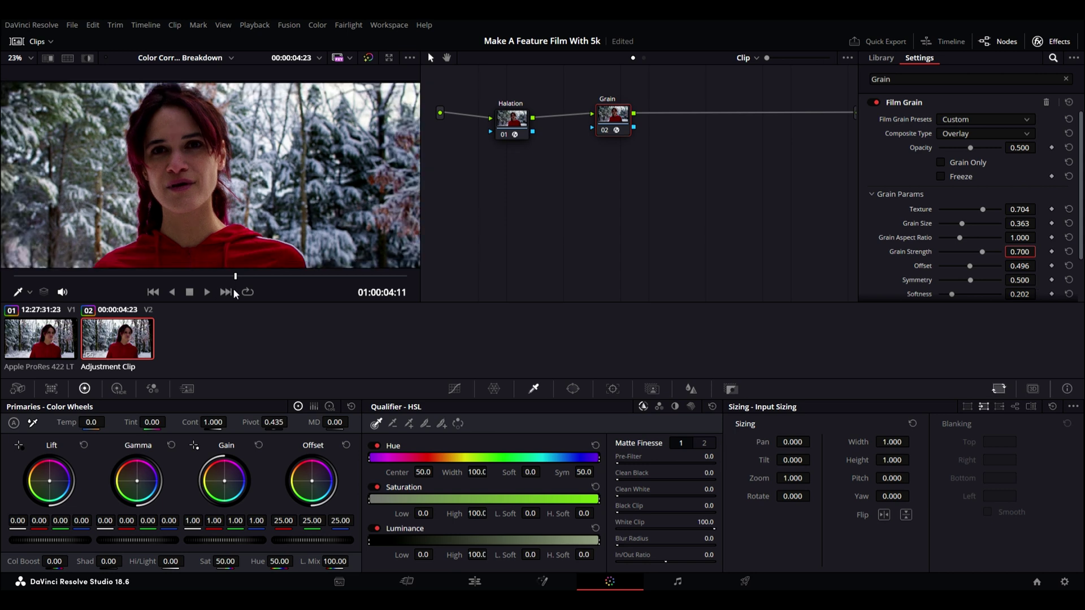
Play back the final part of the graded clip with the whole frame in view
click(304, 276)
scroll(330, 191, down, 3)
click(206, 292)
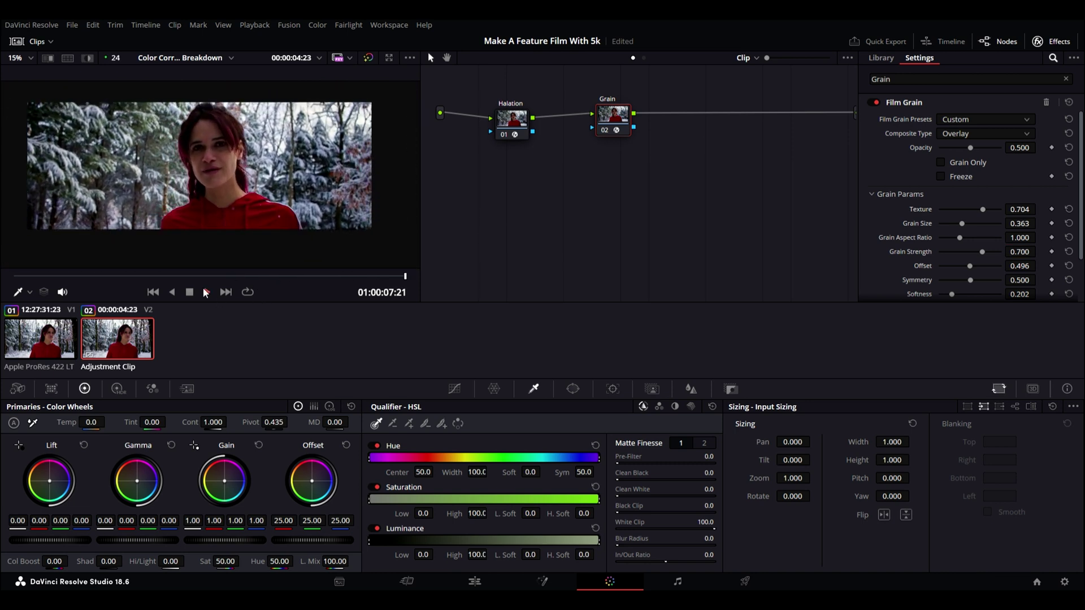